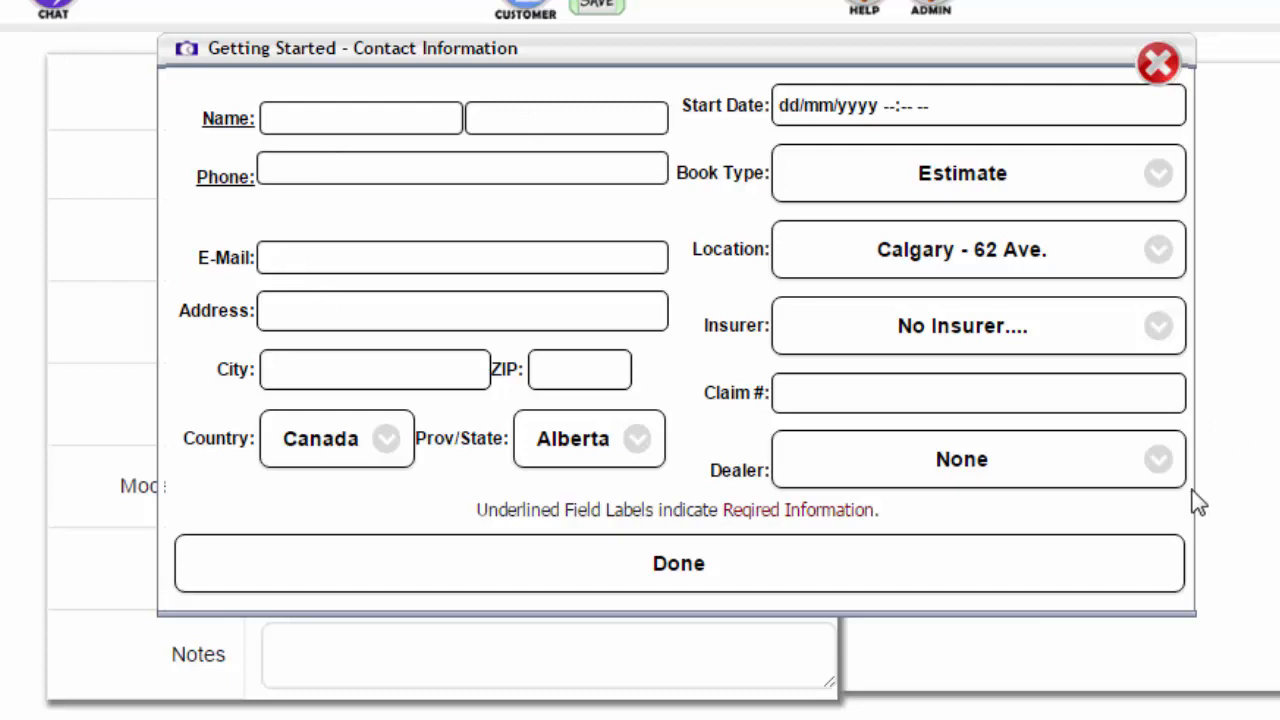
- Set the dealer to BMW Gallery, keeping book type Estimate and location Calgary - 62 Ave
click(1163, 465)
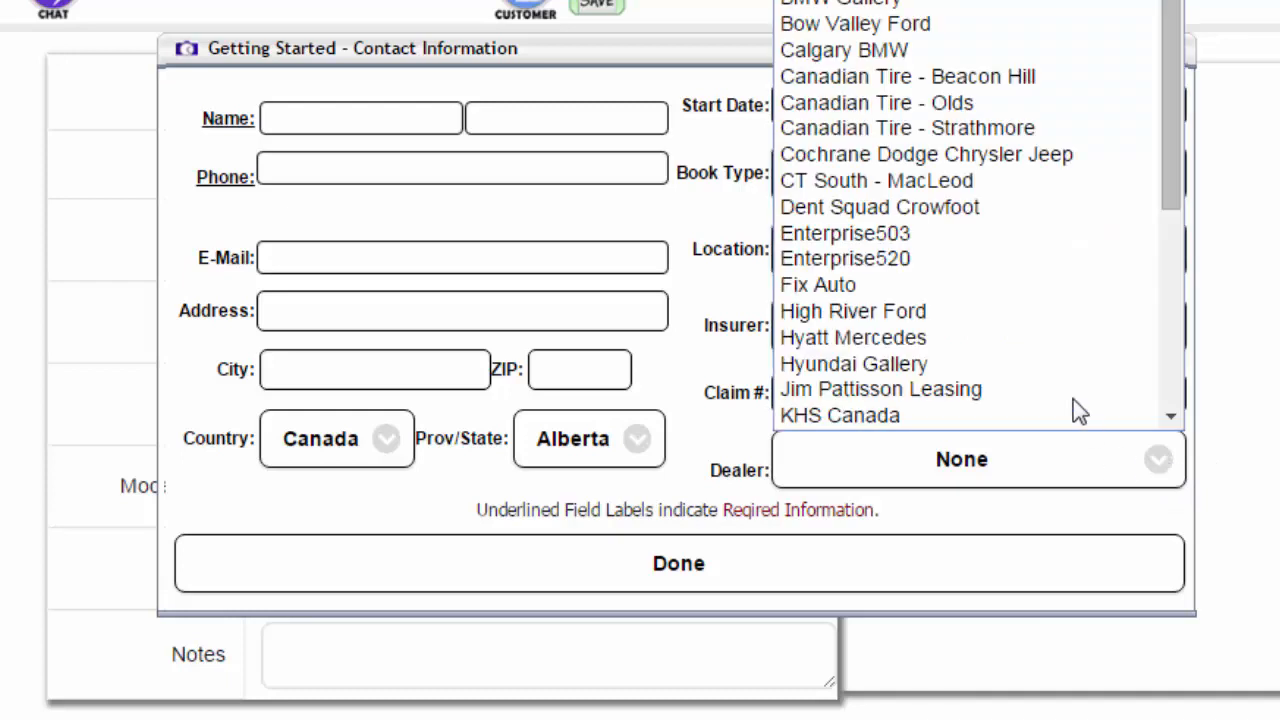
click(868, 5)
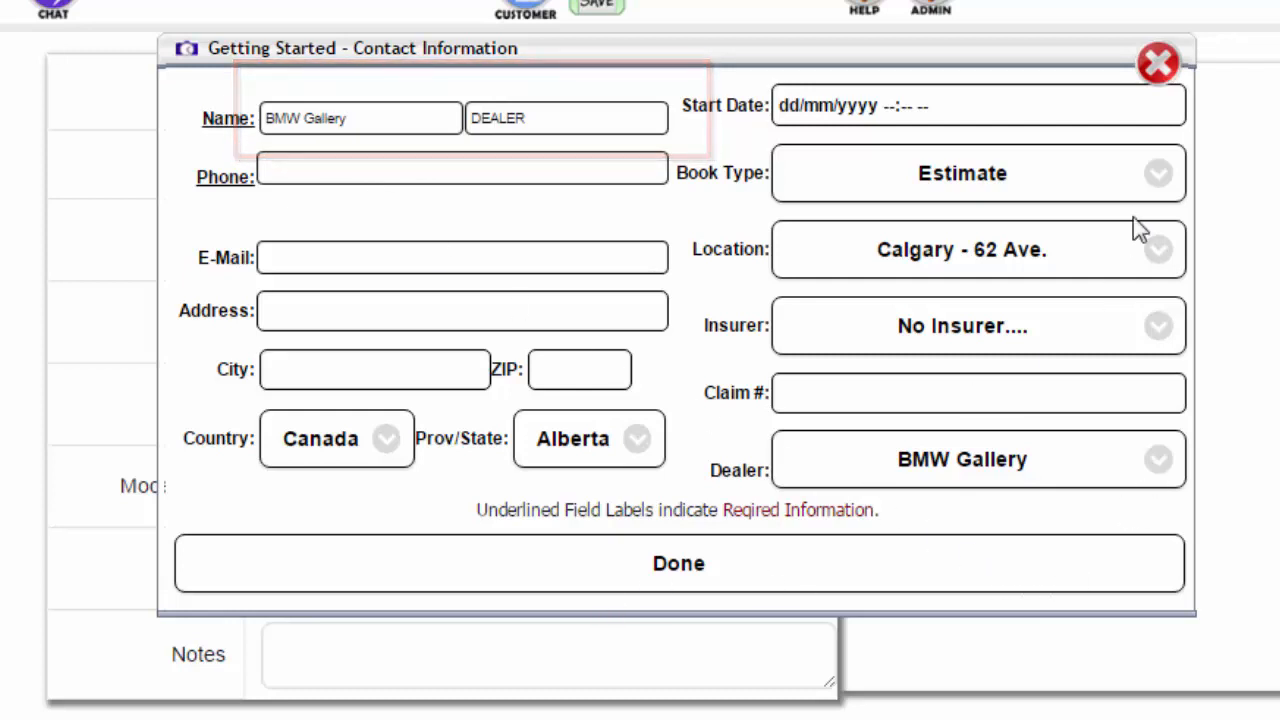
click(1160, 177)
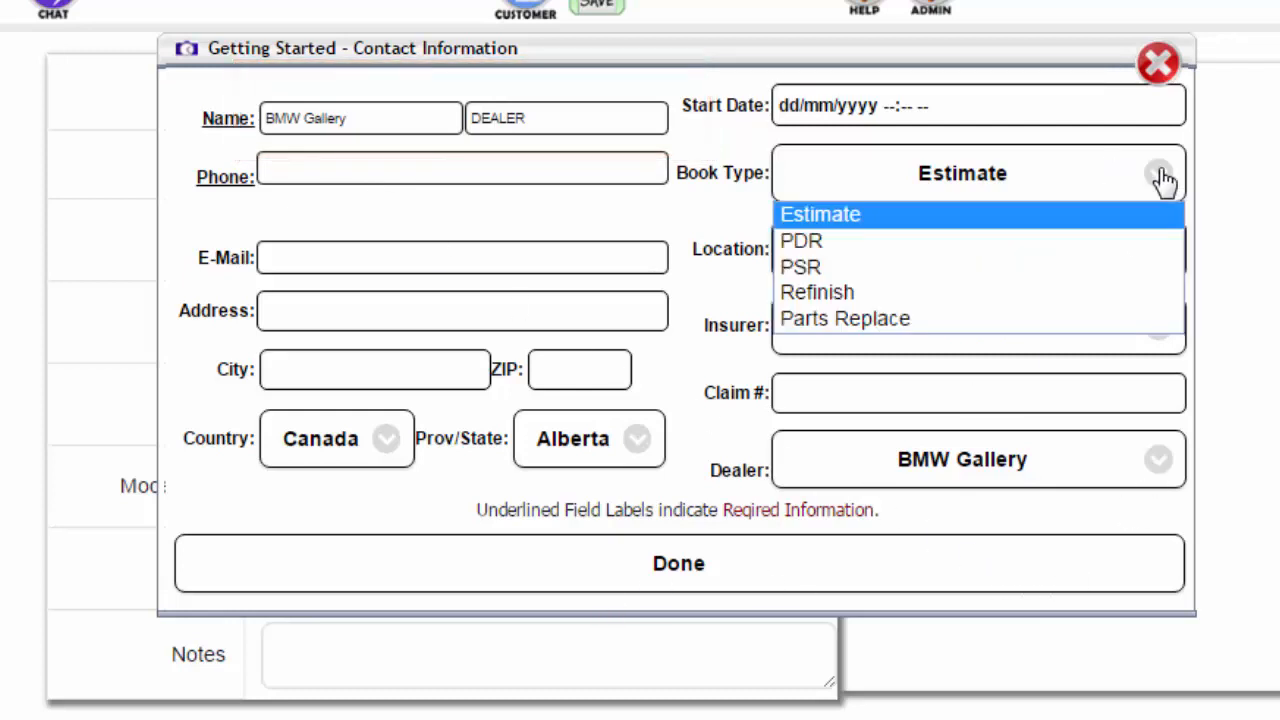
click(1163, 178)
click(1166, 258)
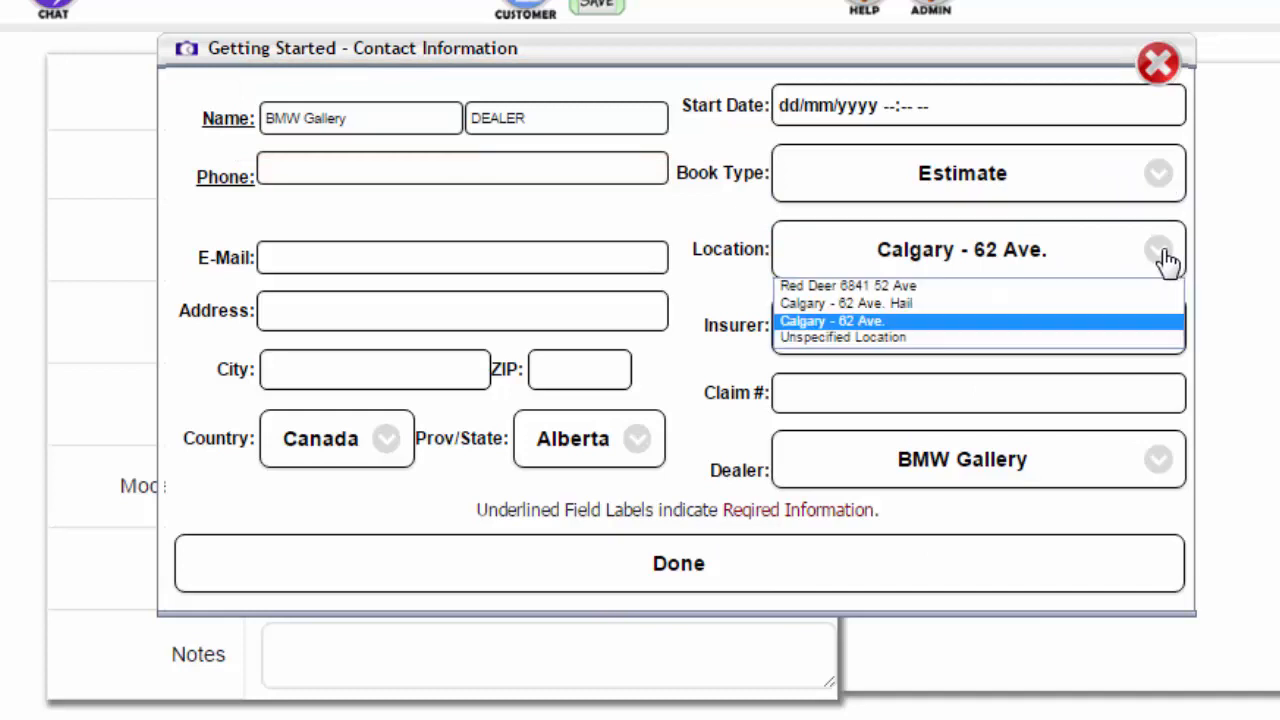
click(1166, 258)
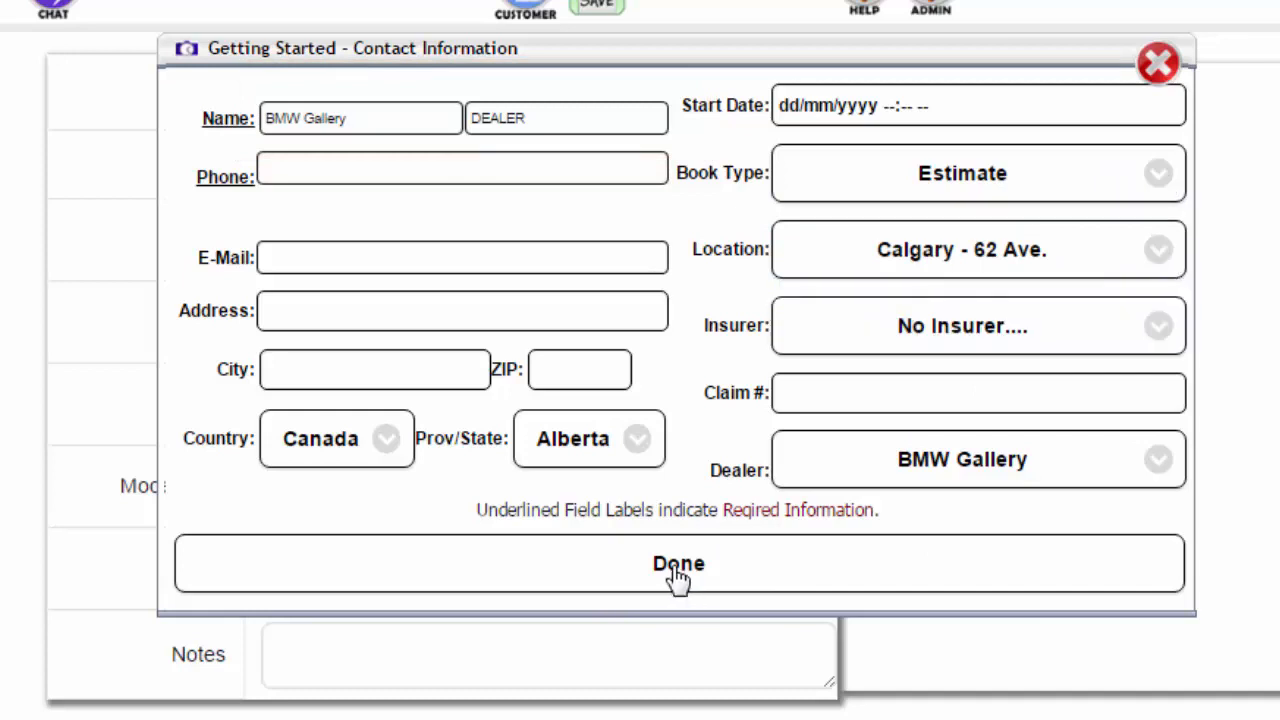
click(680, 583)
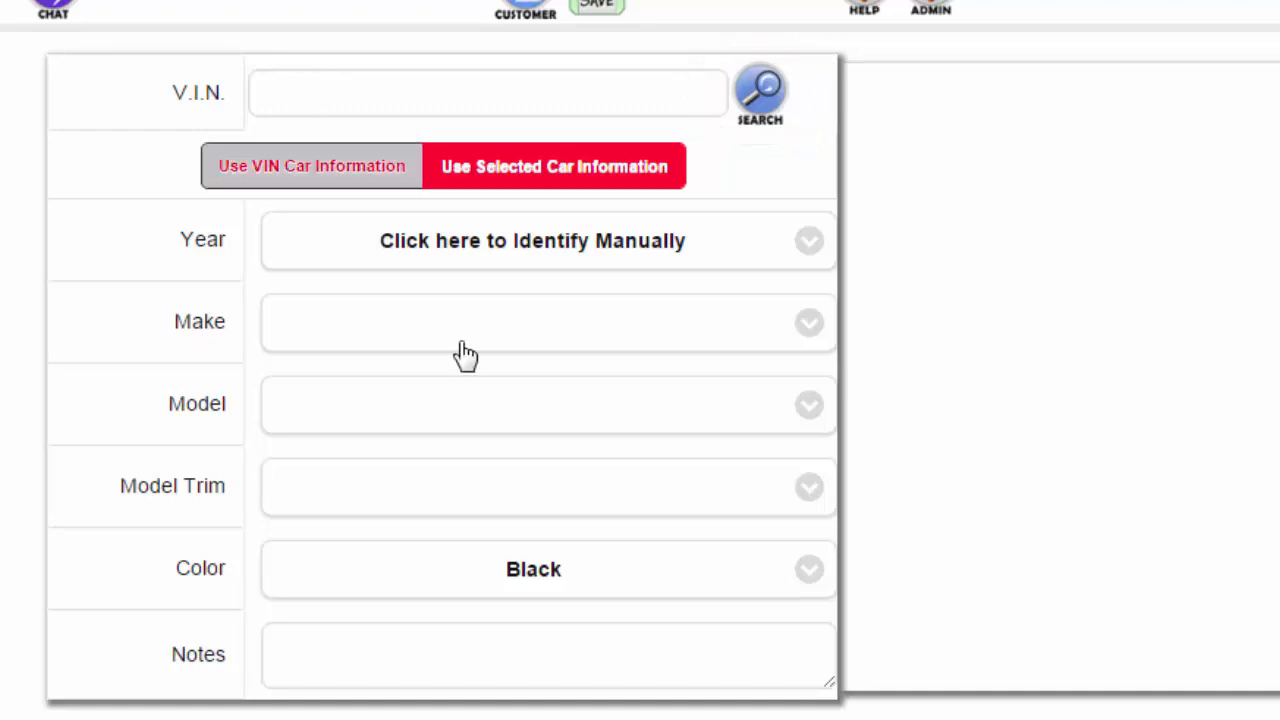
- Identify the car as a 2015 BMW 4 SERIES 435I 2DR COUPE
click(818, 247)
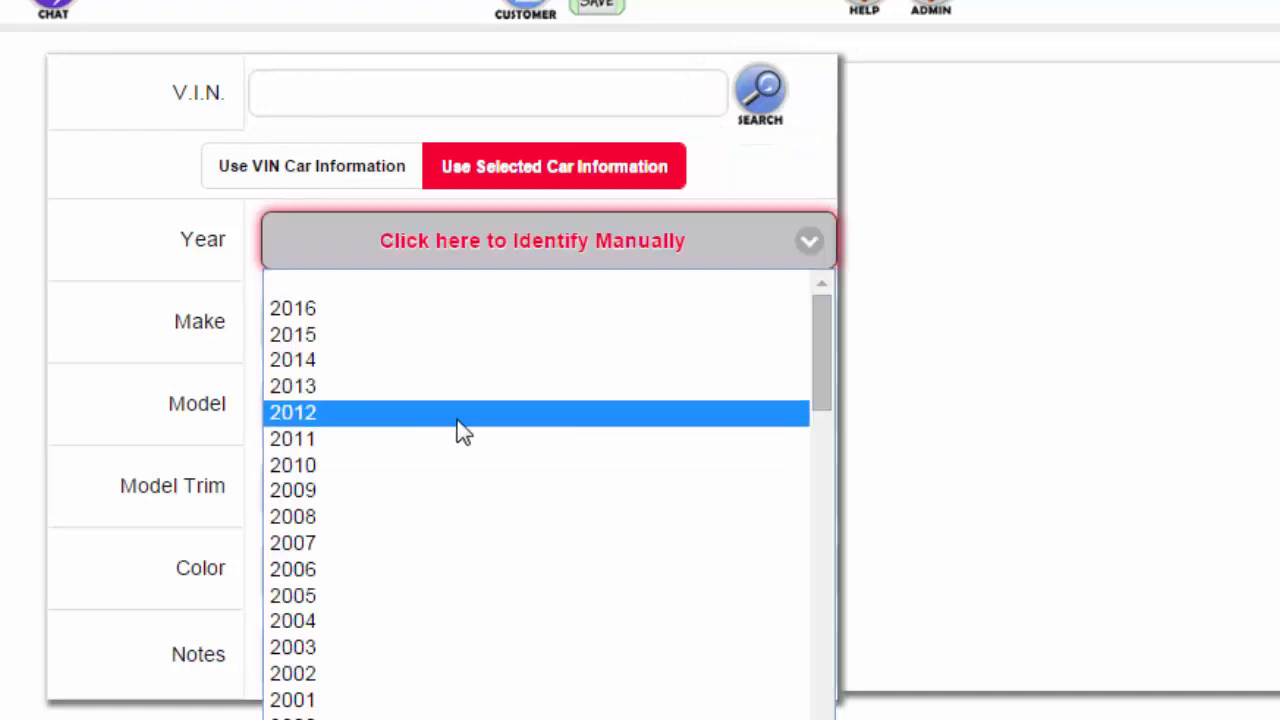
click(347, 342)
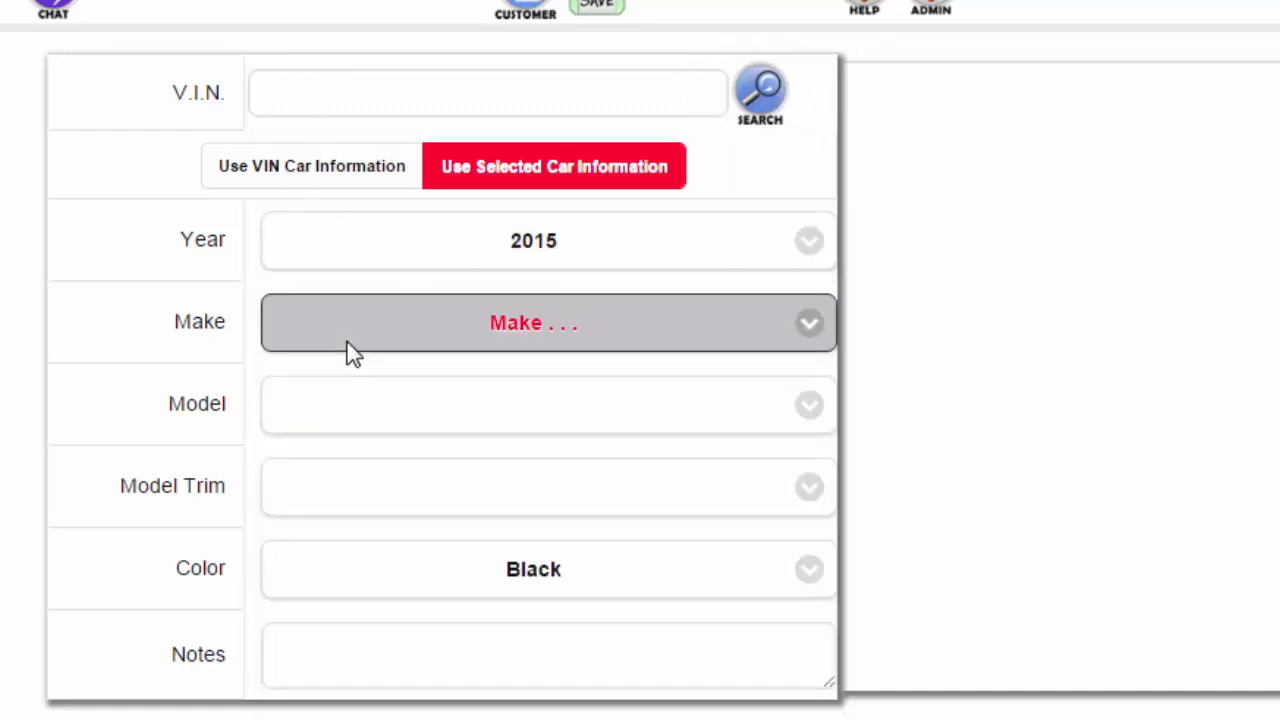
click(813, 327)
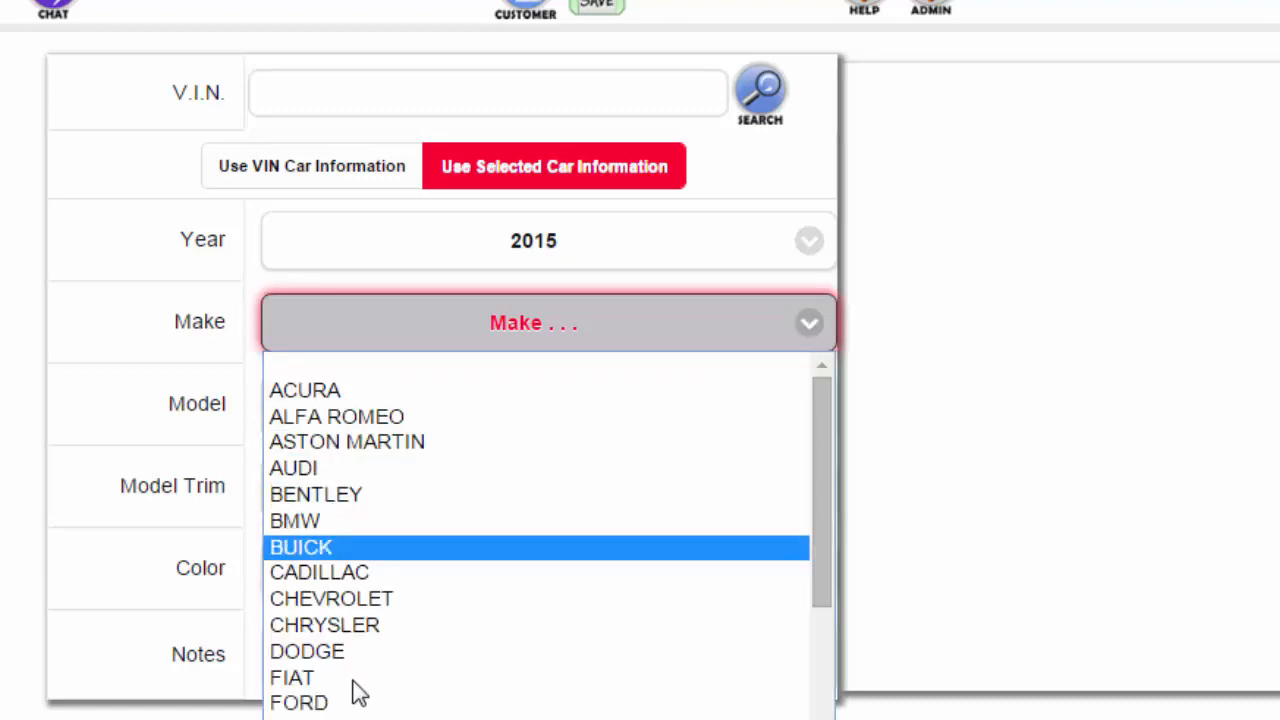
click(300, 521)
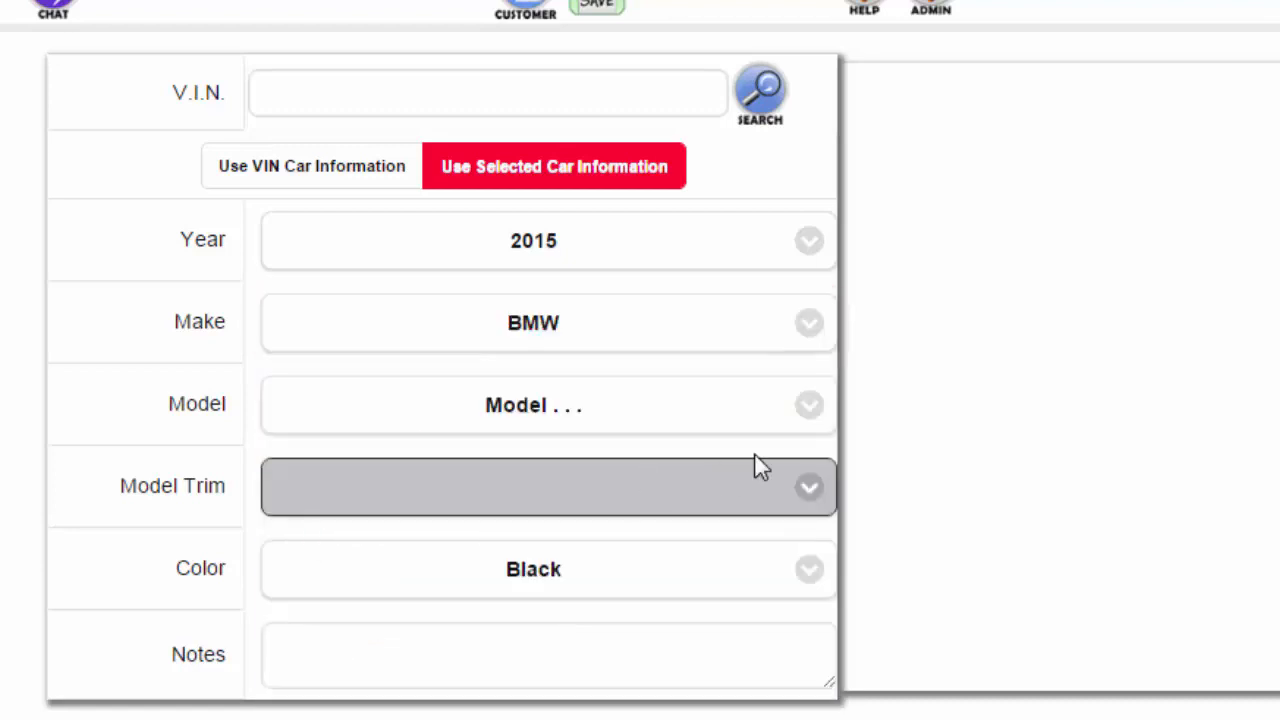
click(812, 406)
click(492, 552)
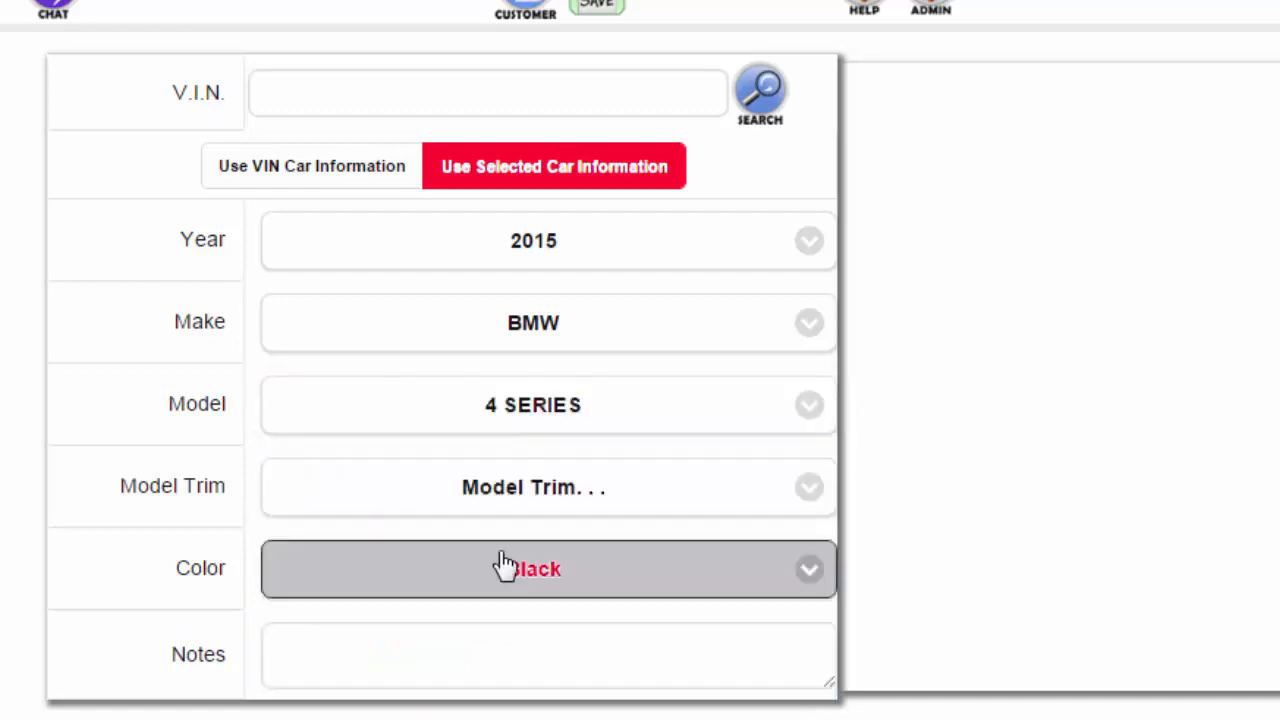
click(809, 492)
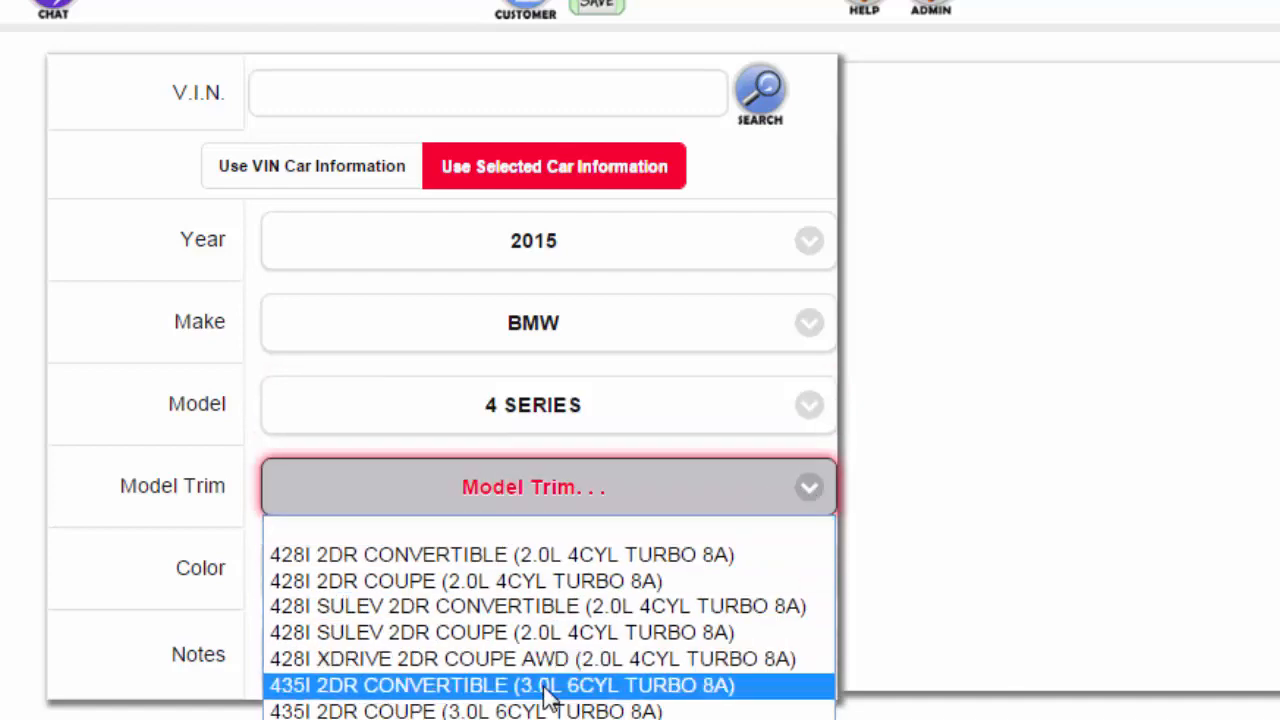
click(550, 710)
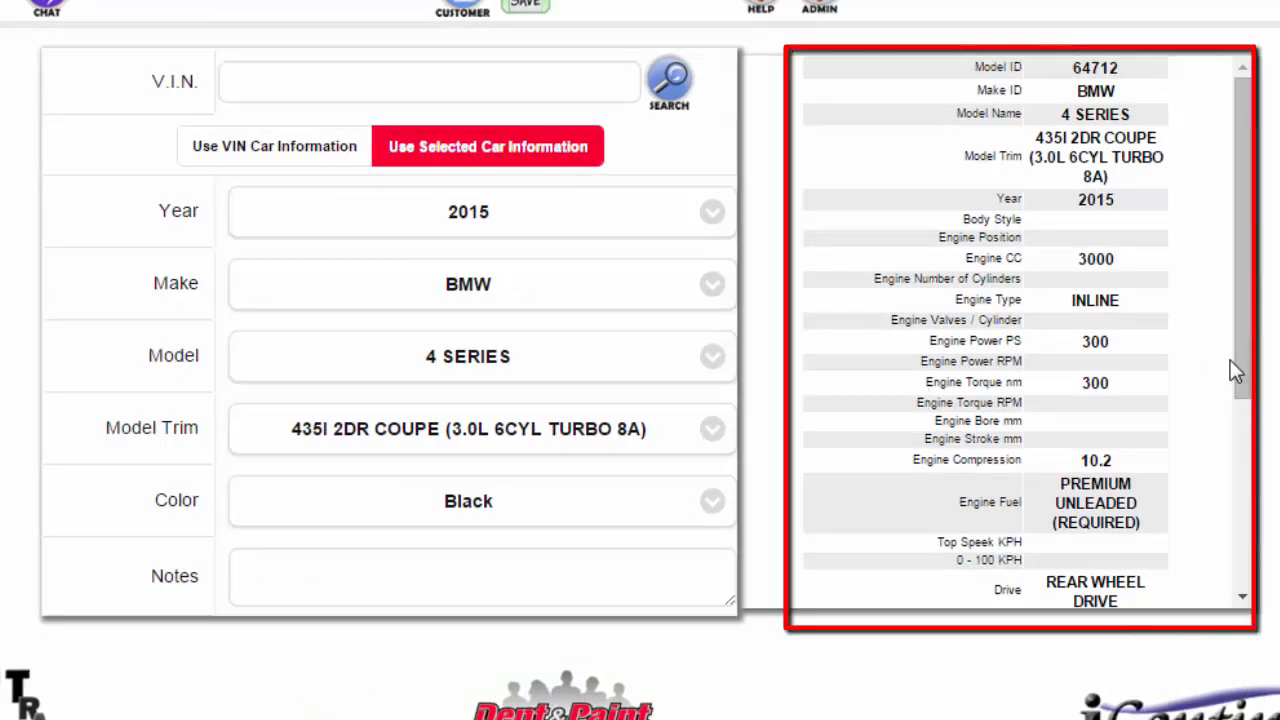
- Set the car colour to Red and add the note 'Test notes'
click(716, 510)
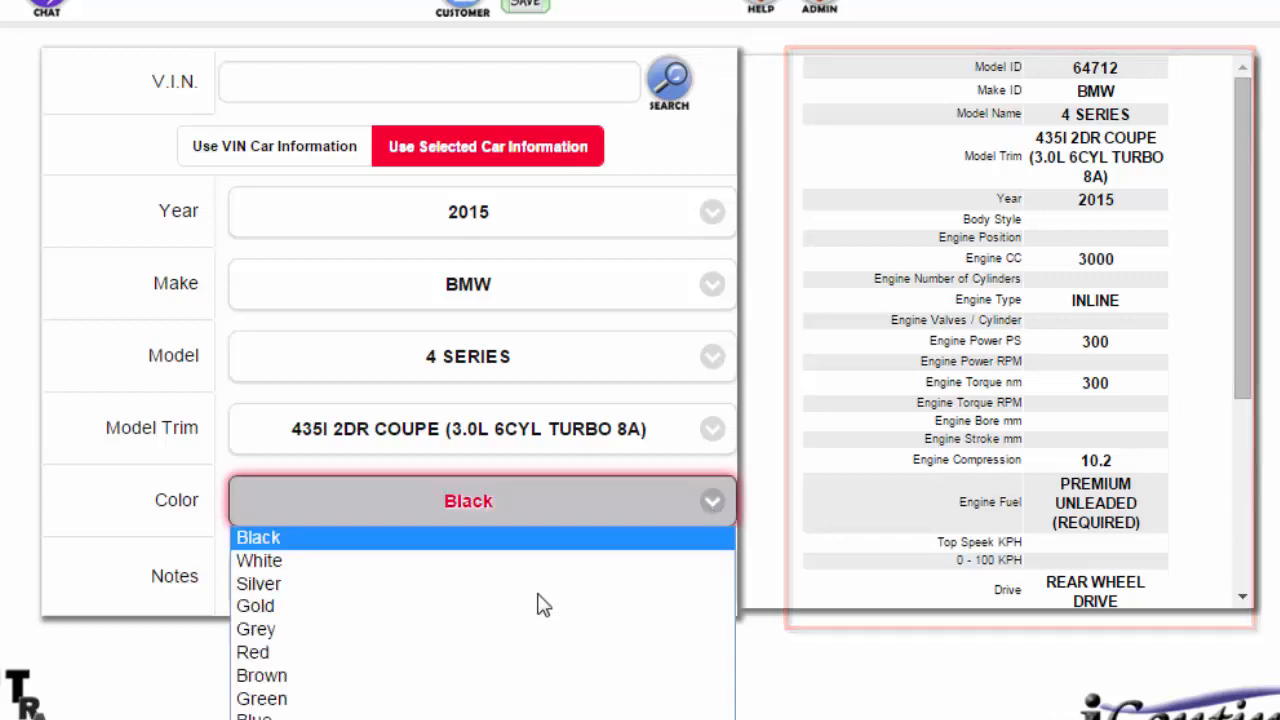
click(527, 648)
click(343, 561)
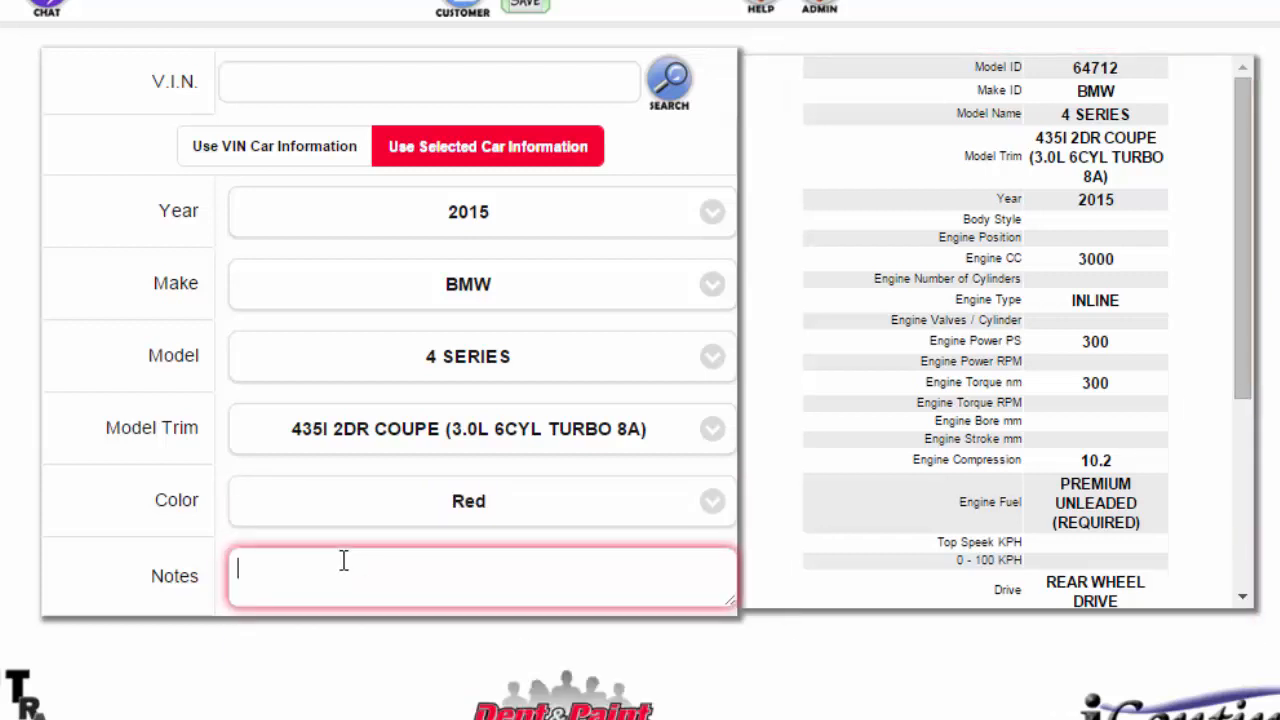
text(Test notes)
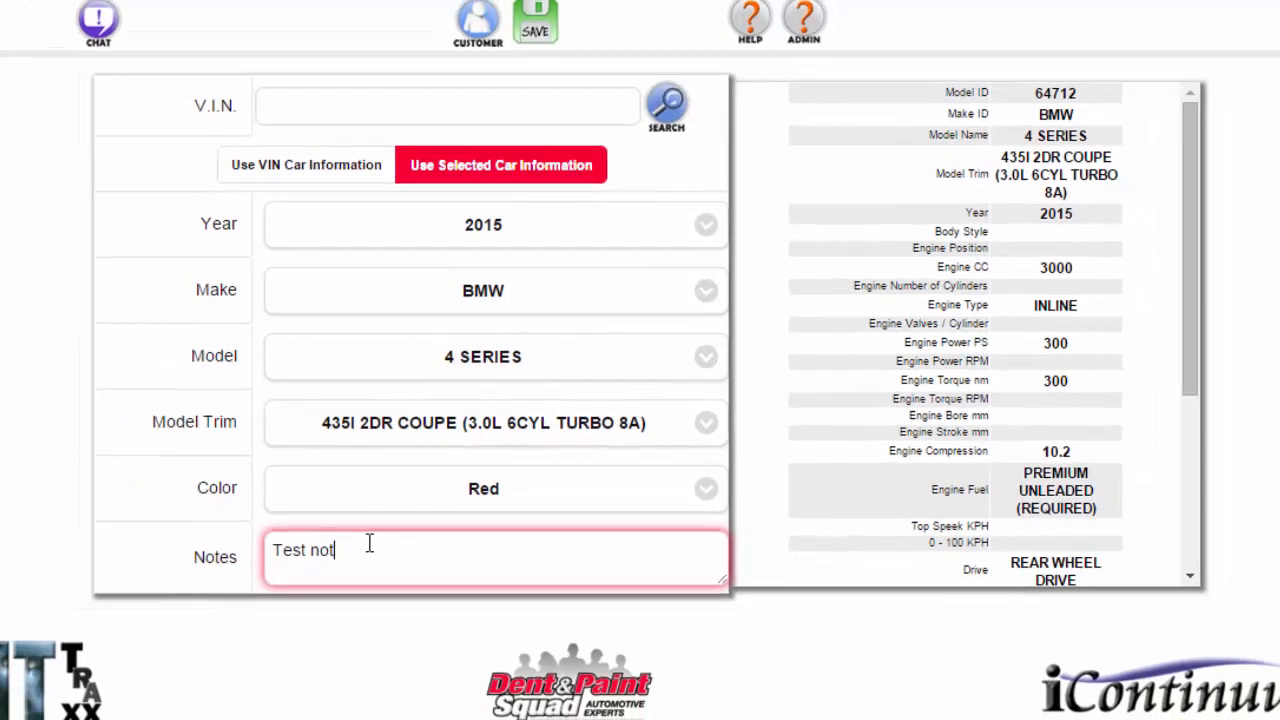
click(545, 48)
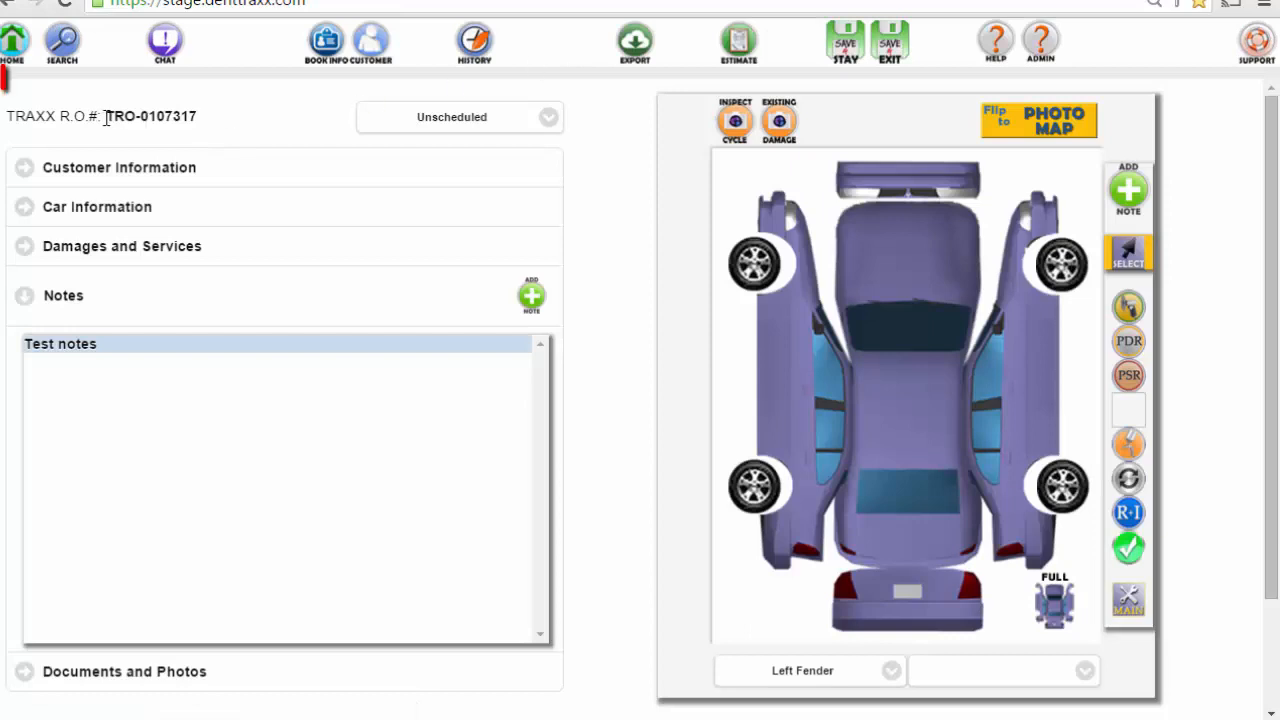
drag(106, 117, 190, 119)
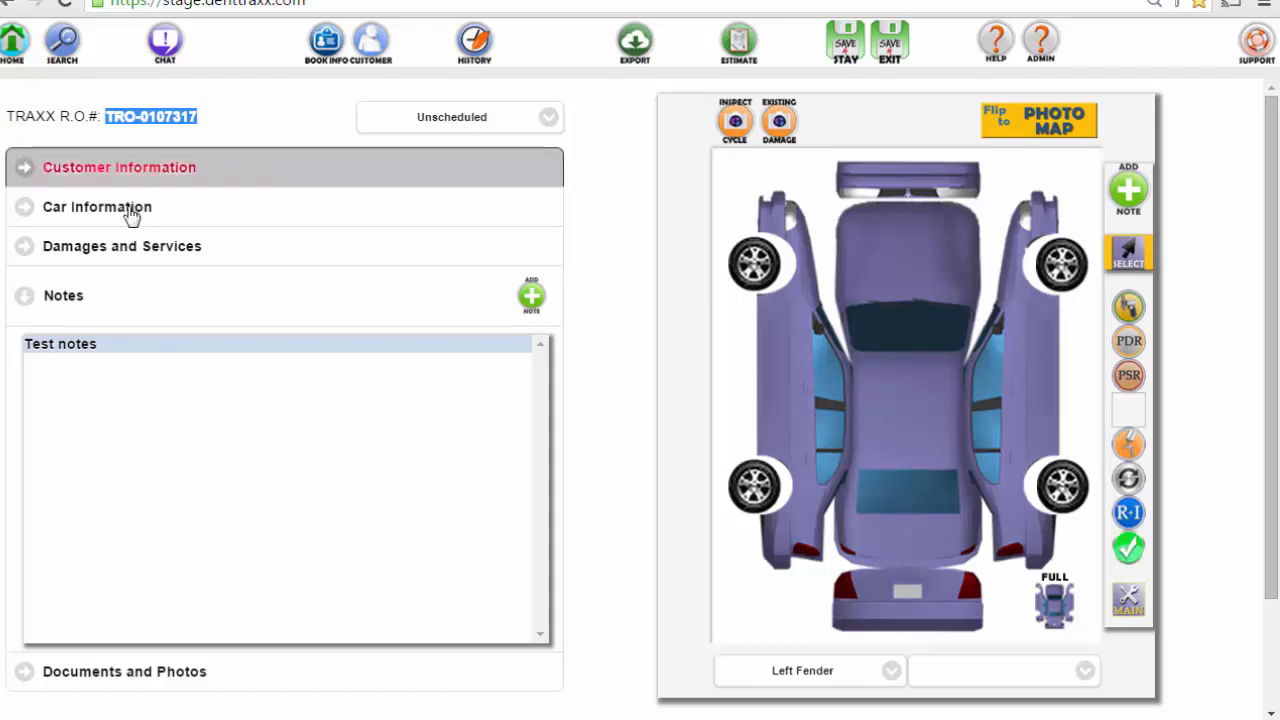
- Review the customer details and car details, ending on the empty VIN photo window
click(95, 212)
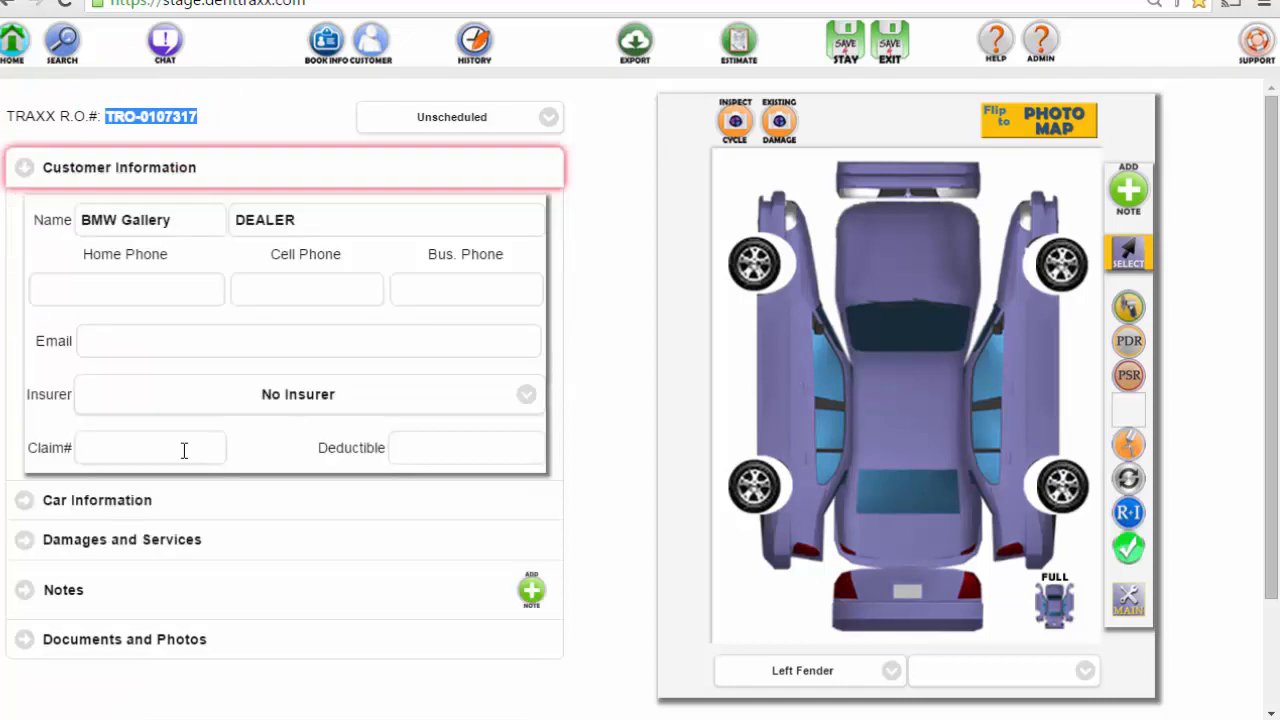
click(129, 452)
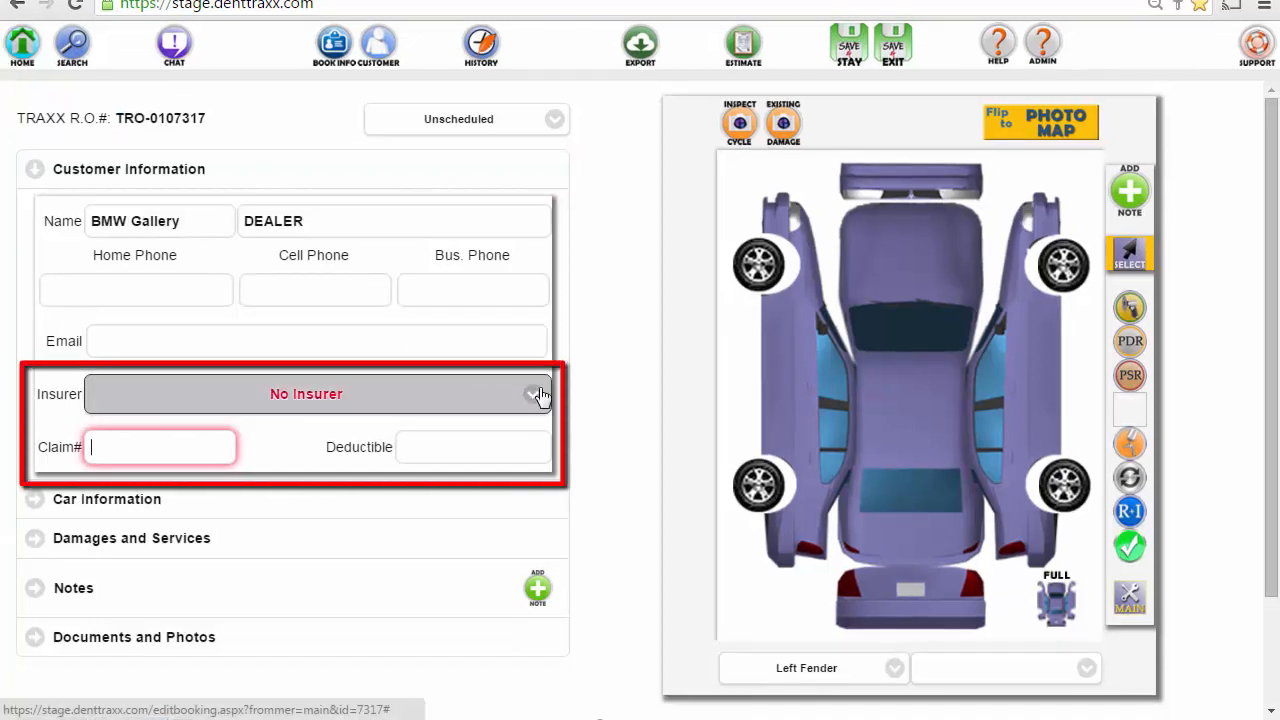
click(27, 178)
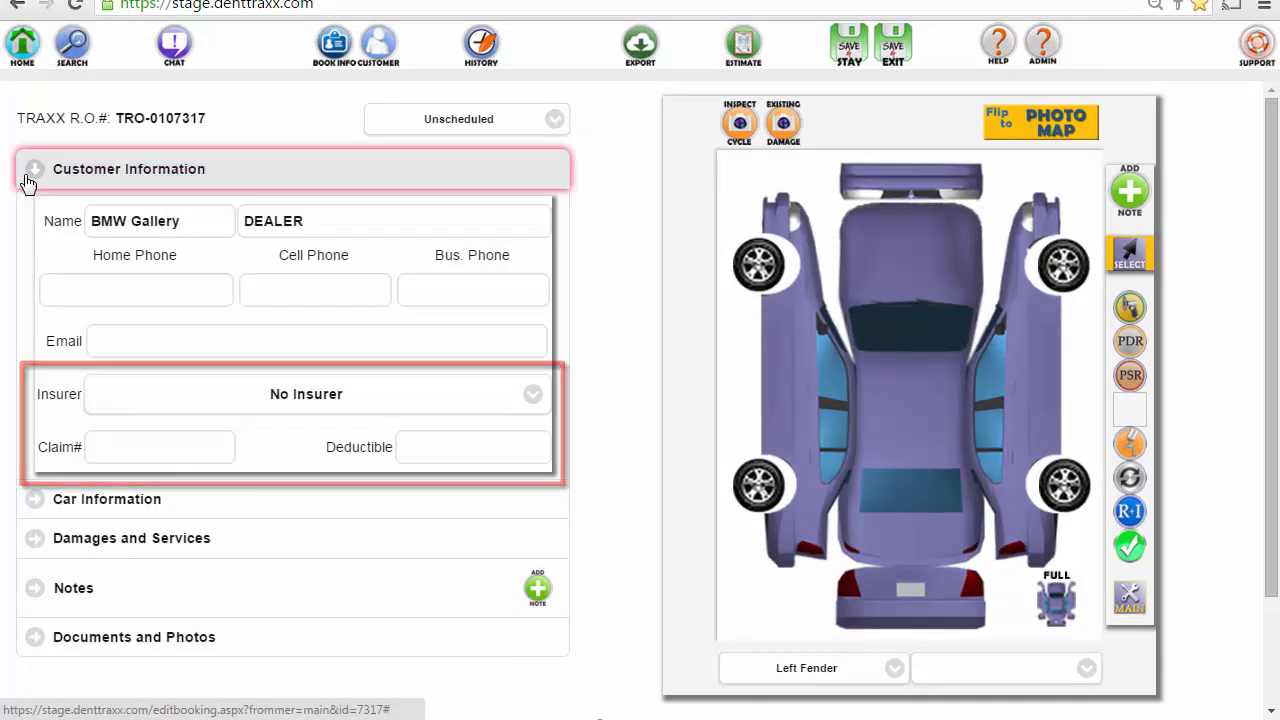
click(37, 215)
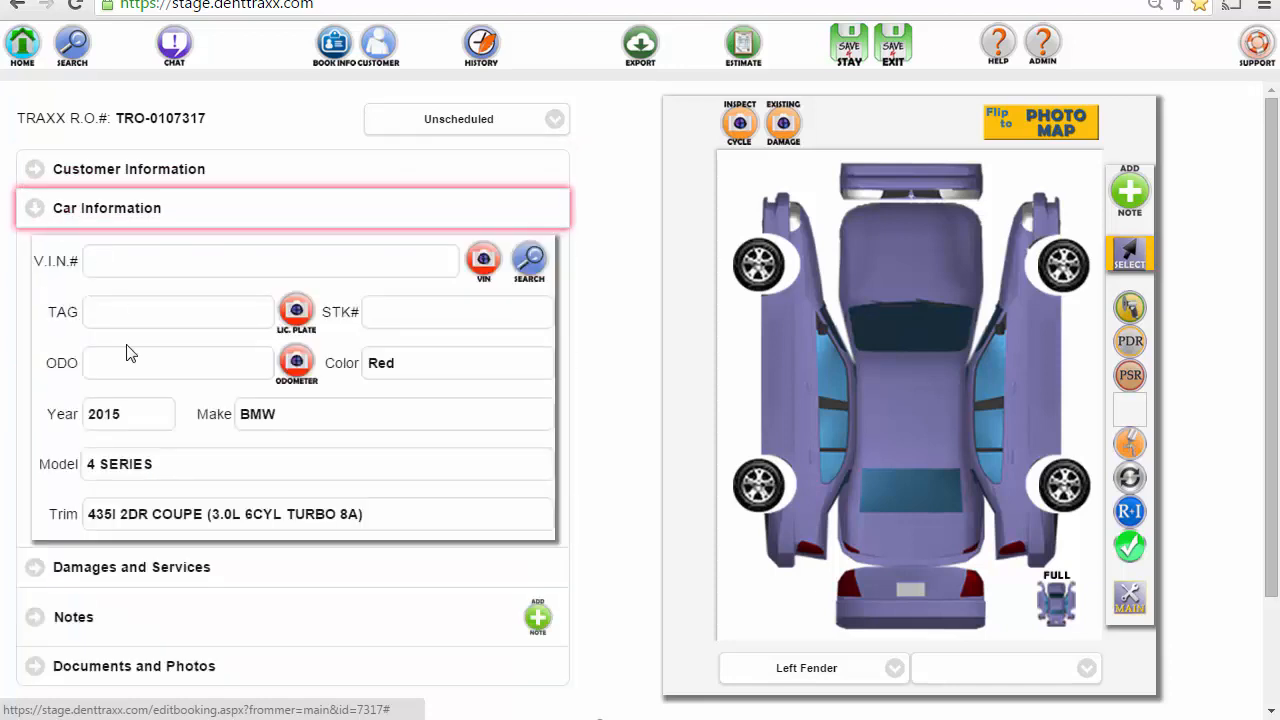
click(401, 309)
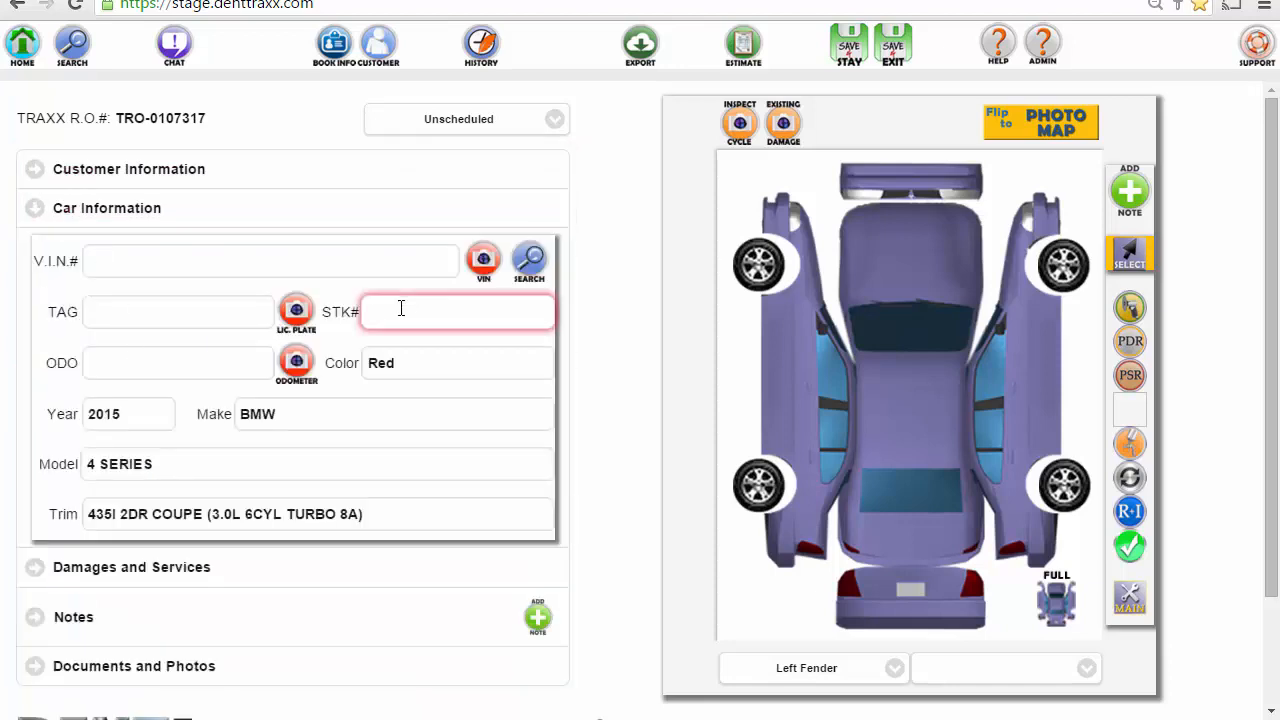
click(486, 265)
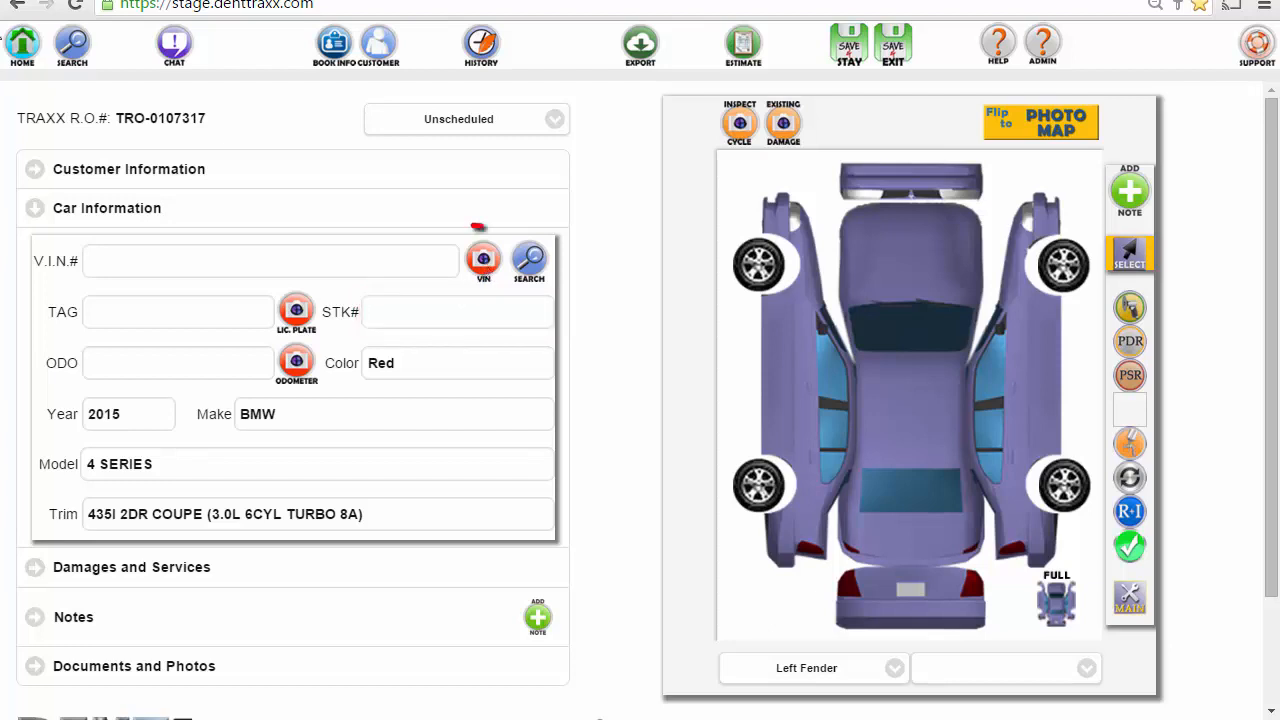
click(483, 261)
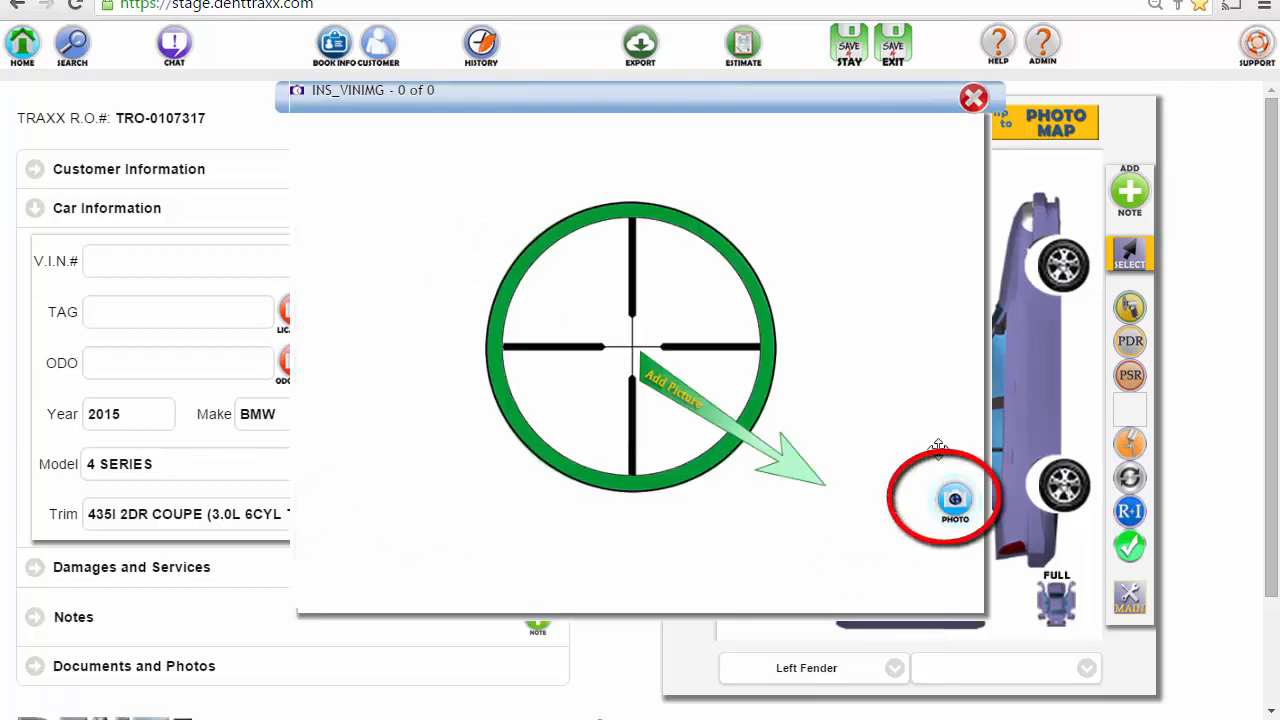
- Attach the VIN label photo INS_VINIMG_413tsilon29 to the car information
click(958, 508)
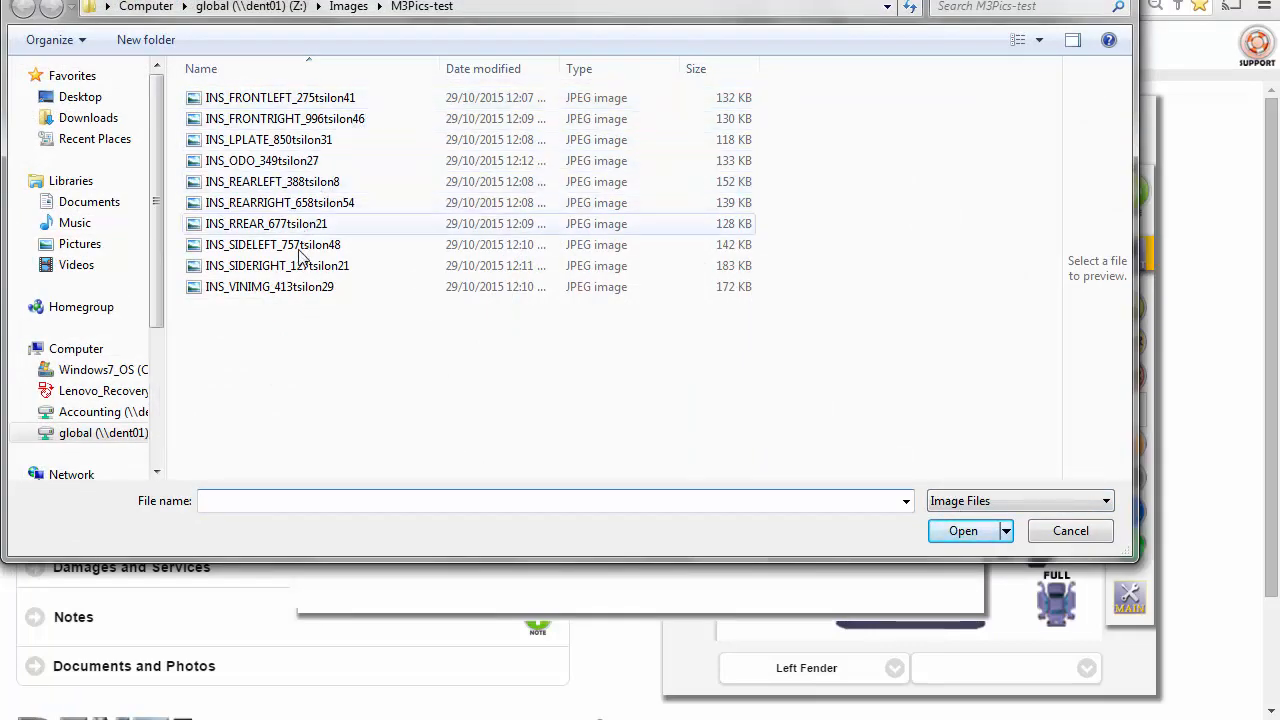
click(278, 287)
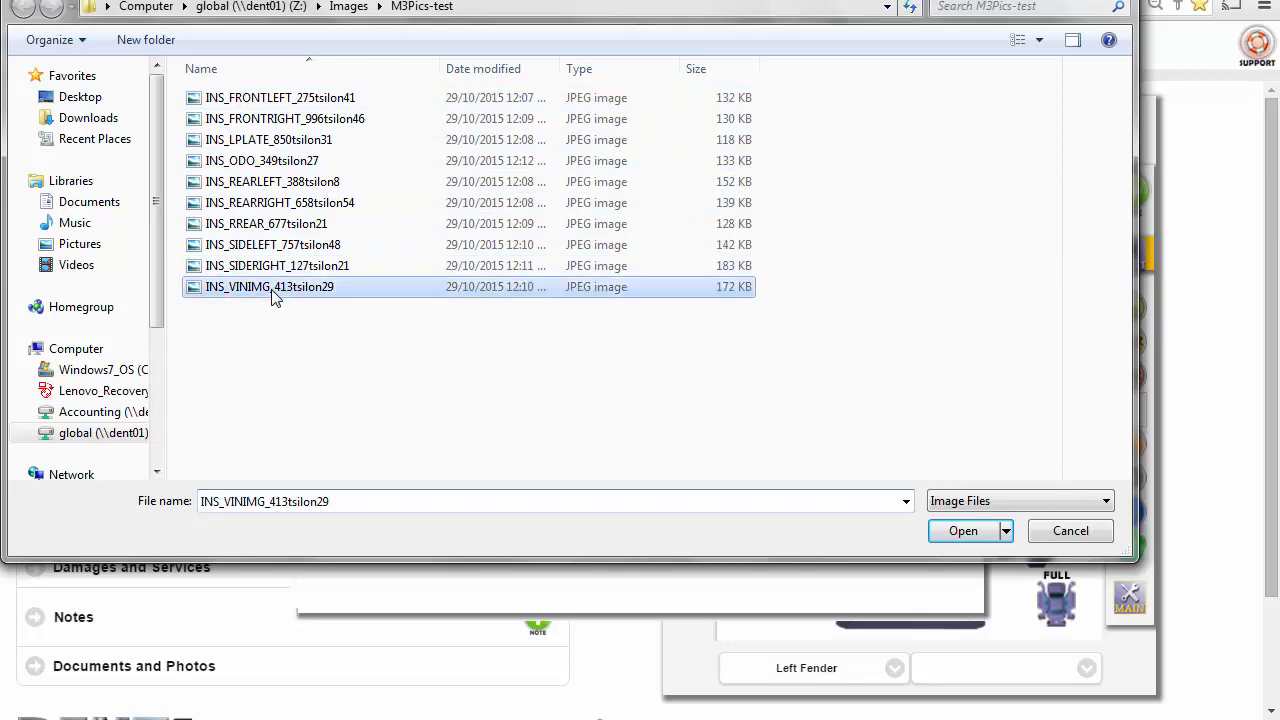
click(973, 531)
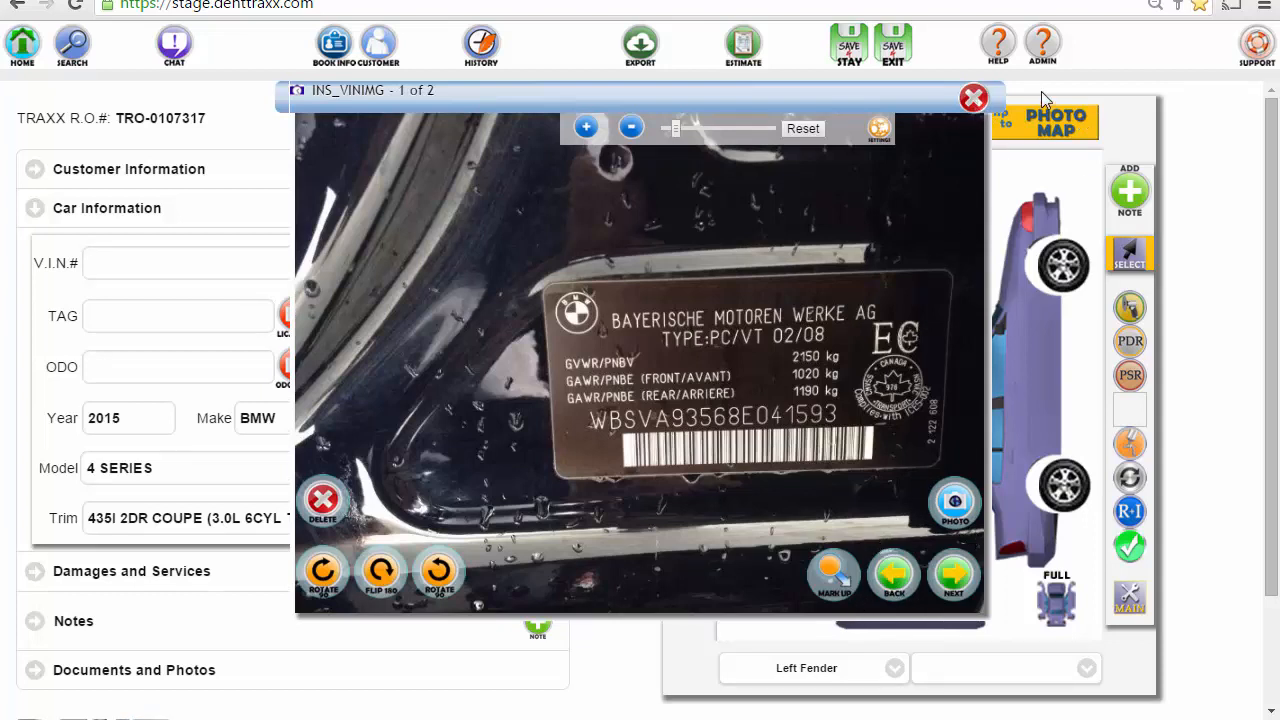
click(973, 98)
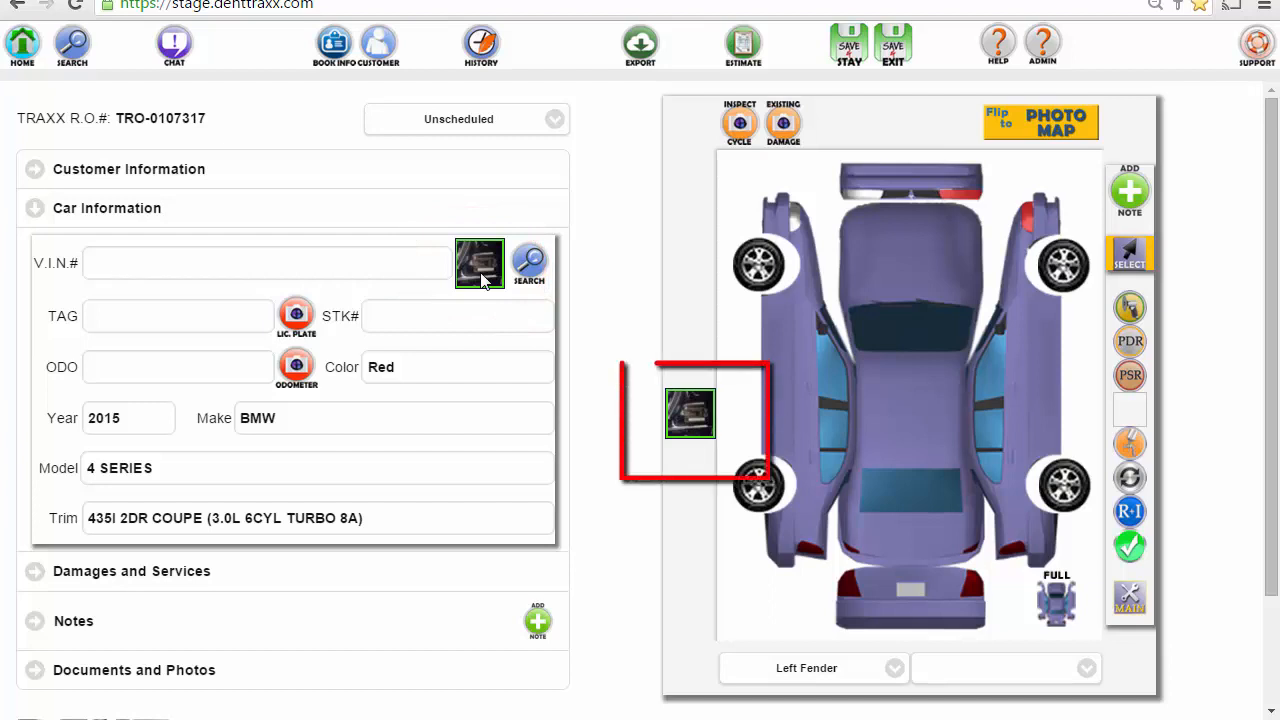
click(300, 318)
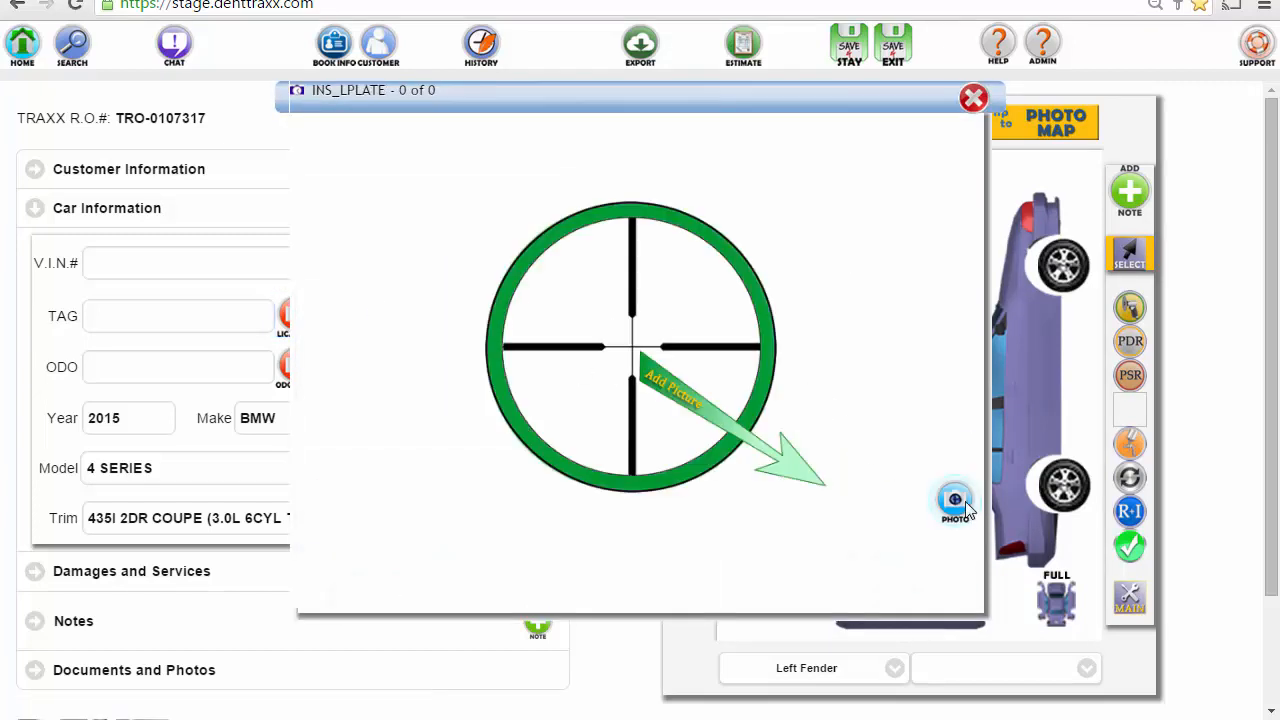
- Attach the INS_LPLATE licence plate photo to the TAG field
click(960, 506)
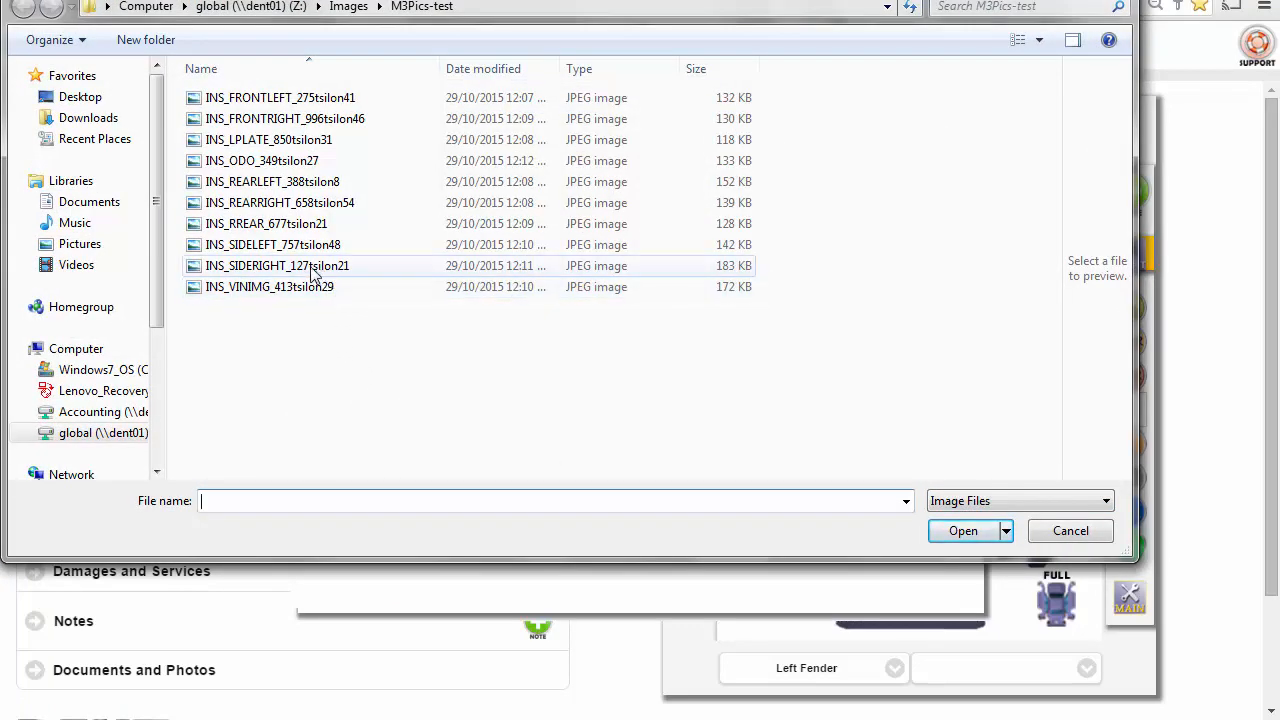
click(268, 140)
click(963, 532)
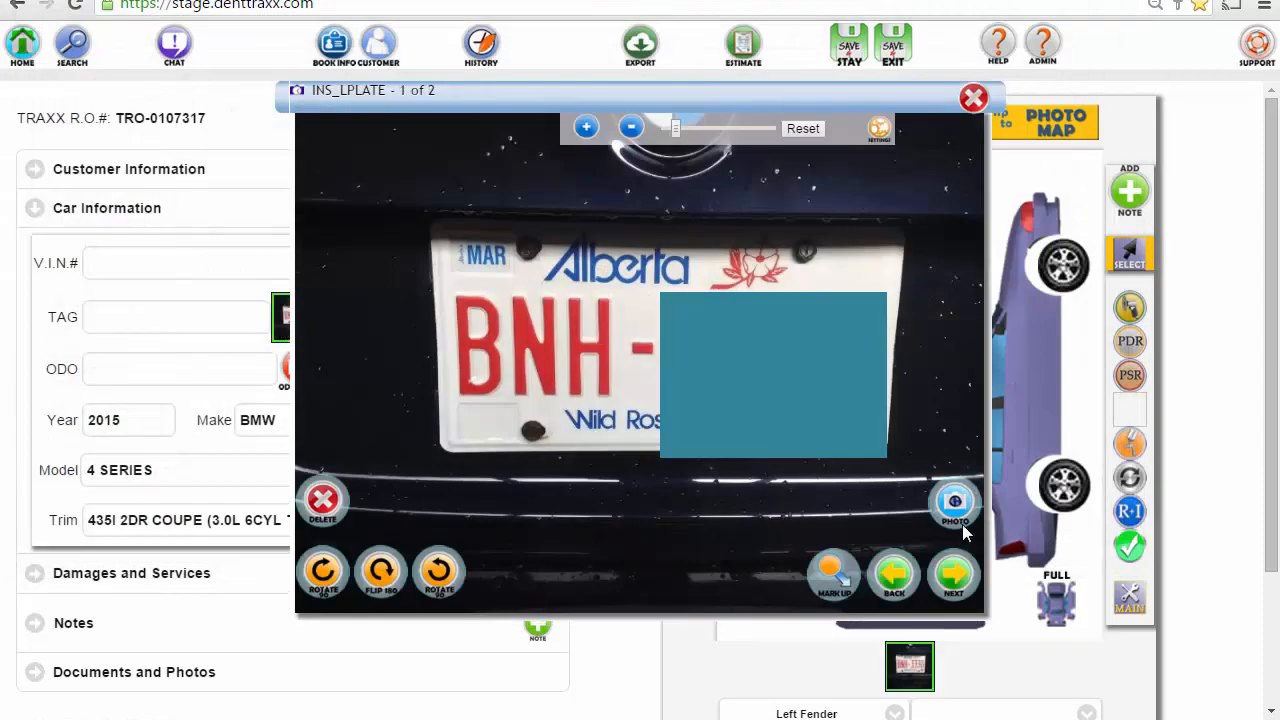
click(973, 98)
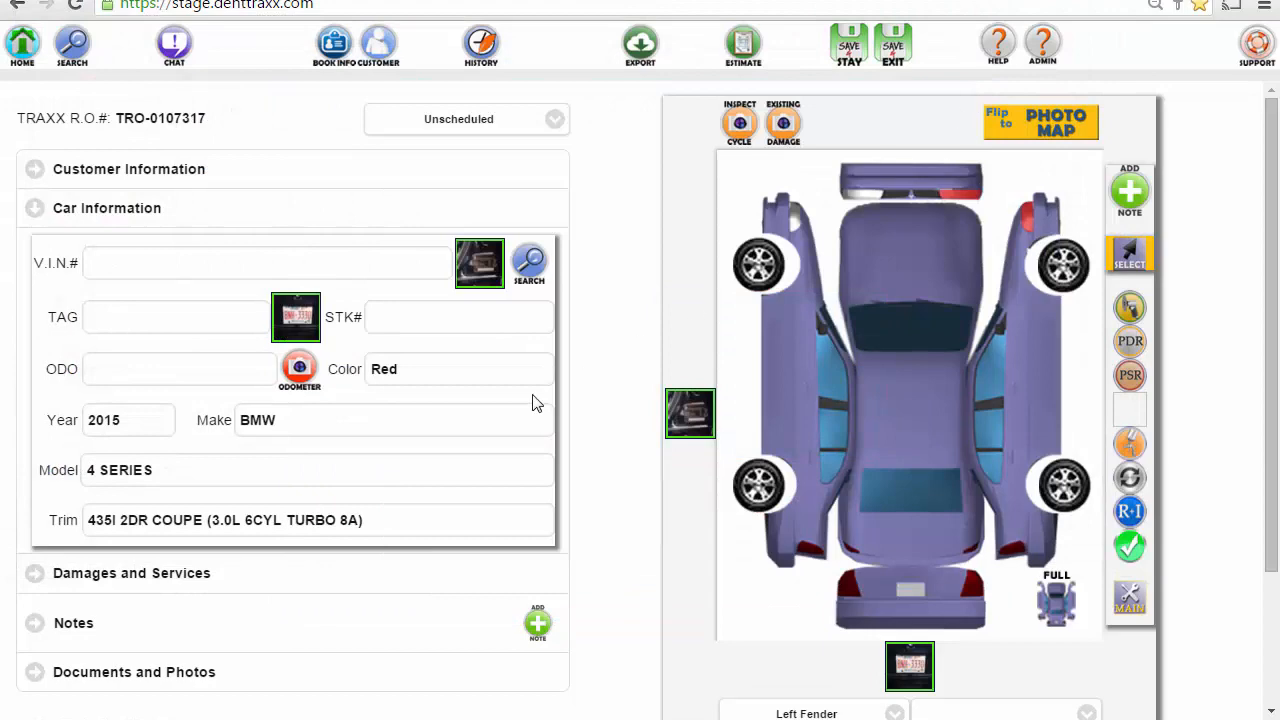
- Attach the odometer photo INS_ODO_349tsilon27 to the ODO field
click(300, 378)
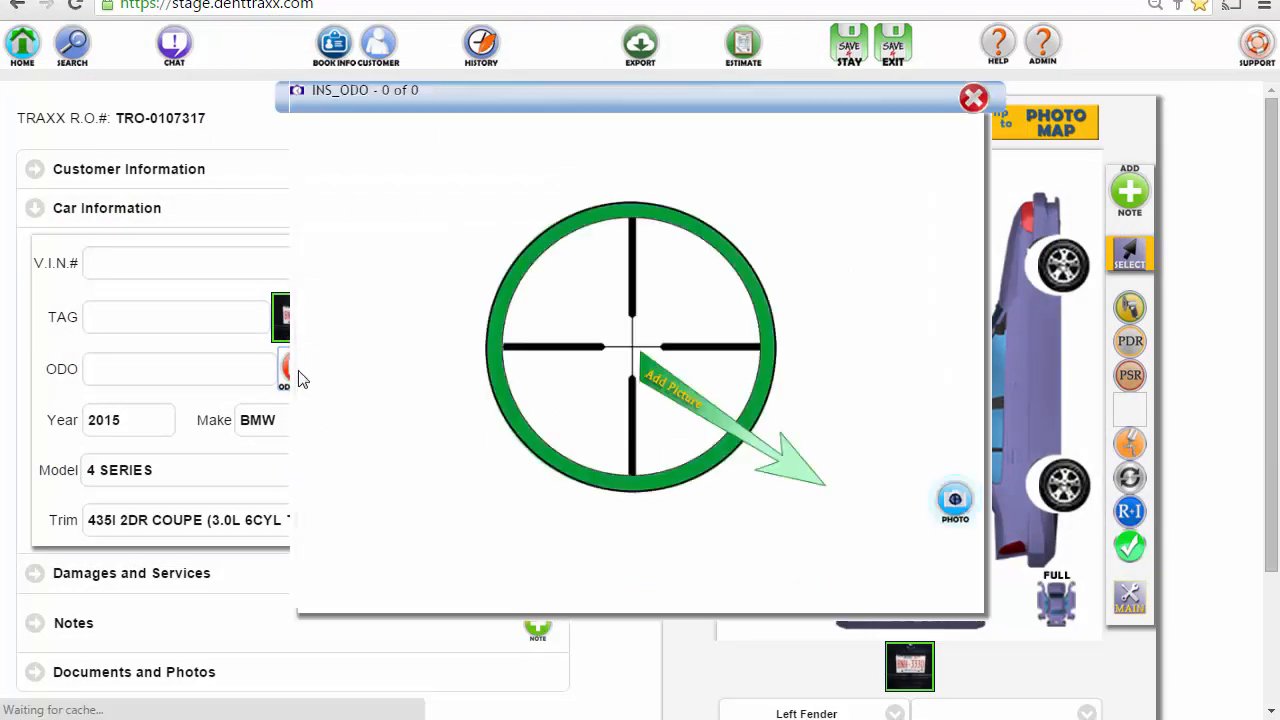
click(953, 497)
click(283, 163)
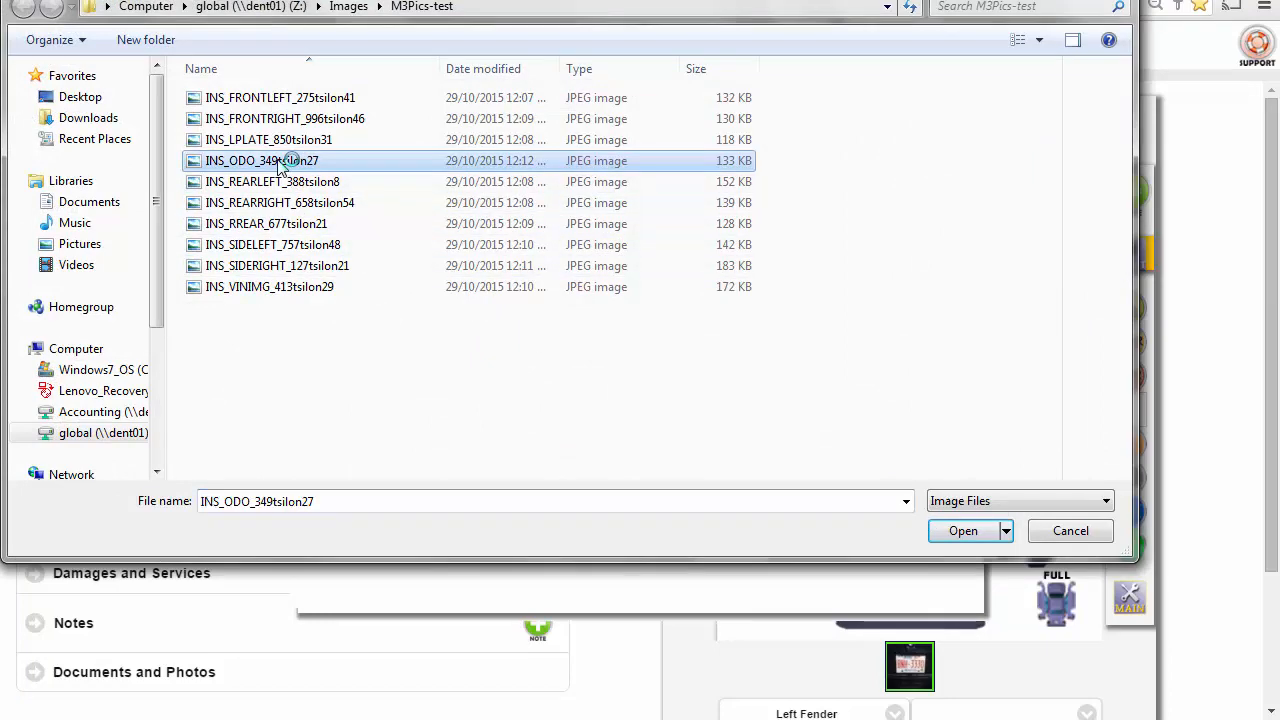
click(987, 531)
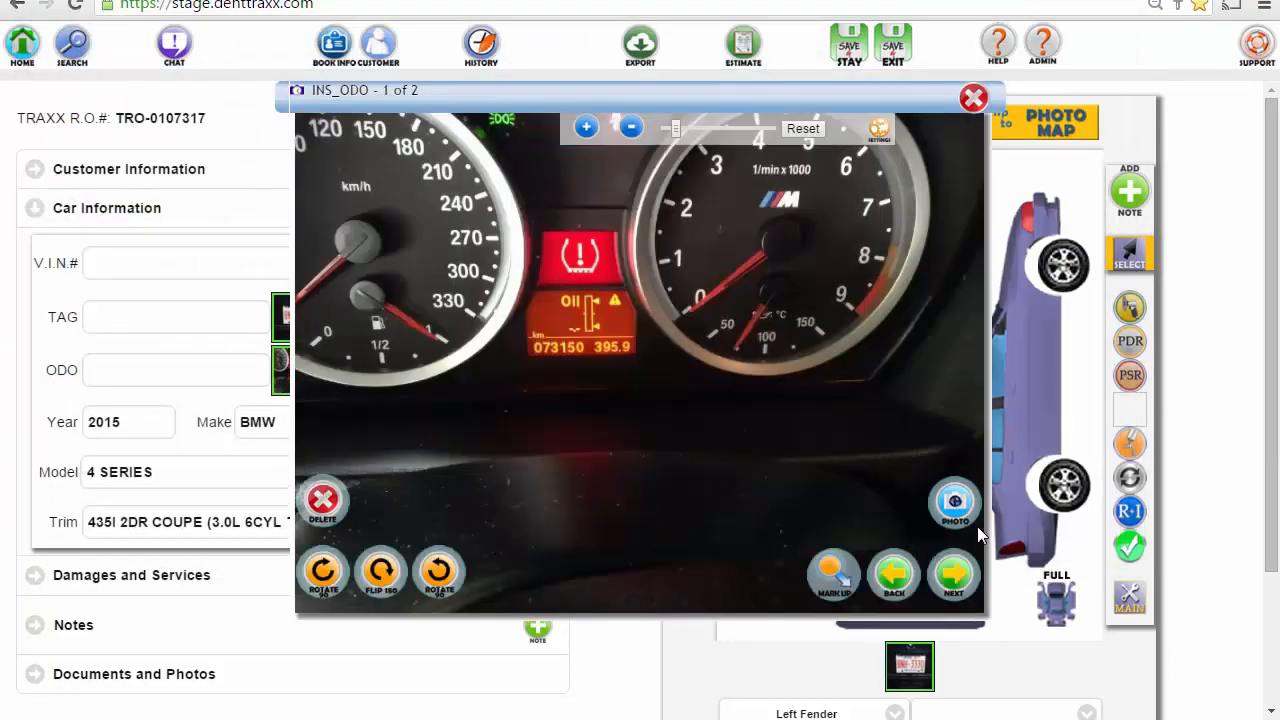
click(975, 97)
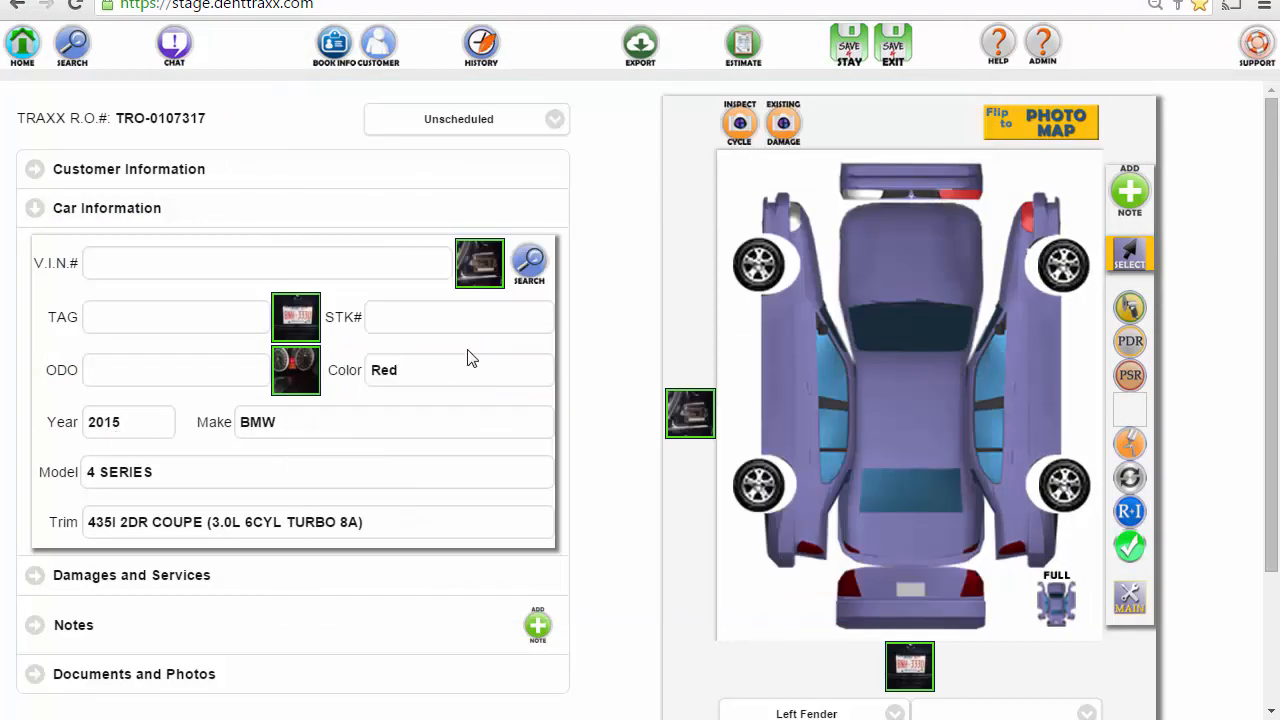
click(486, 264)
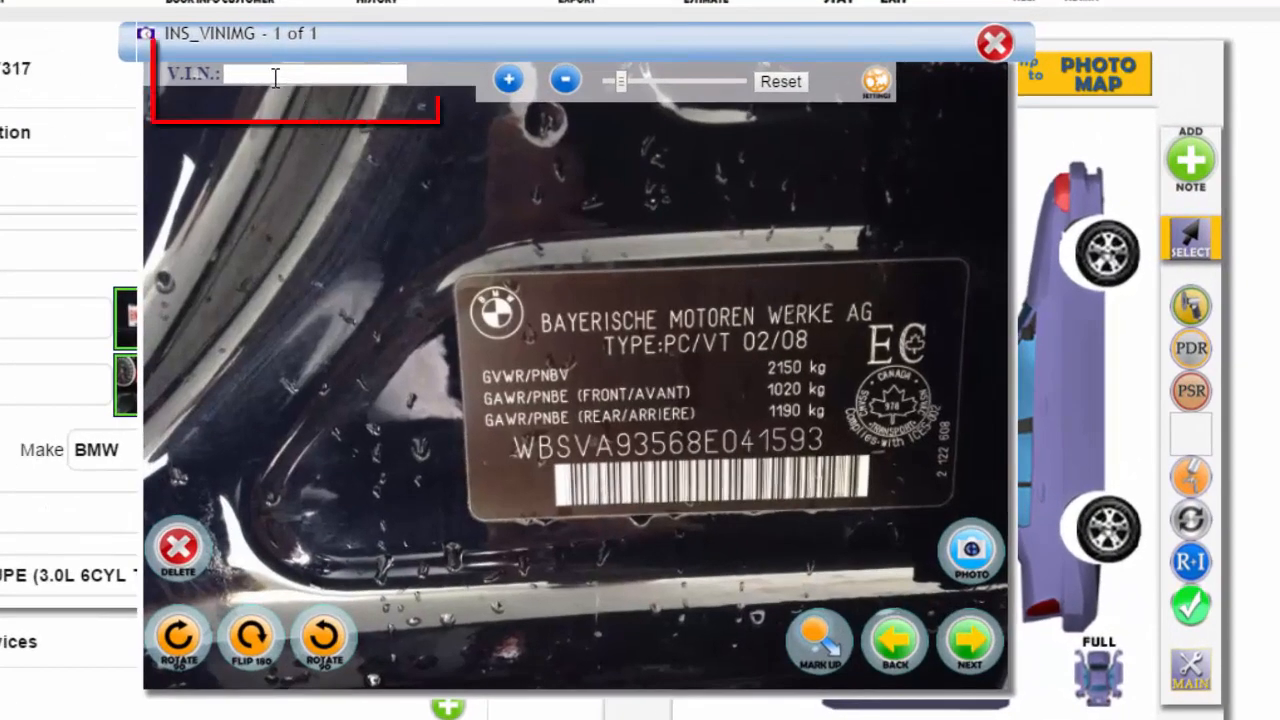
click(275, 78)
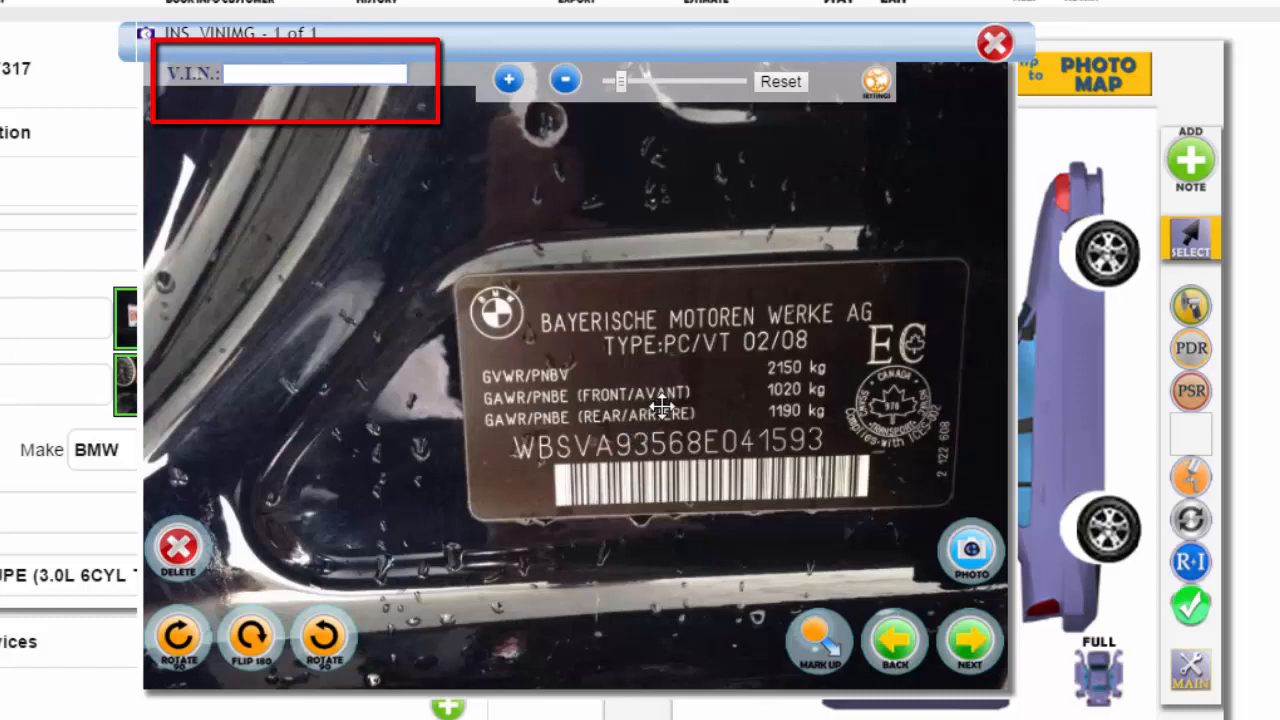
drag(619, 83, 634, 83)
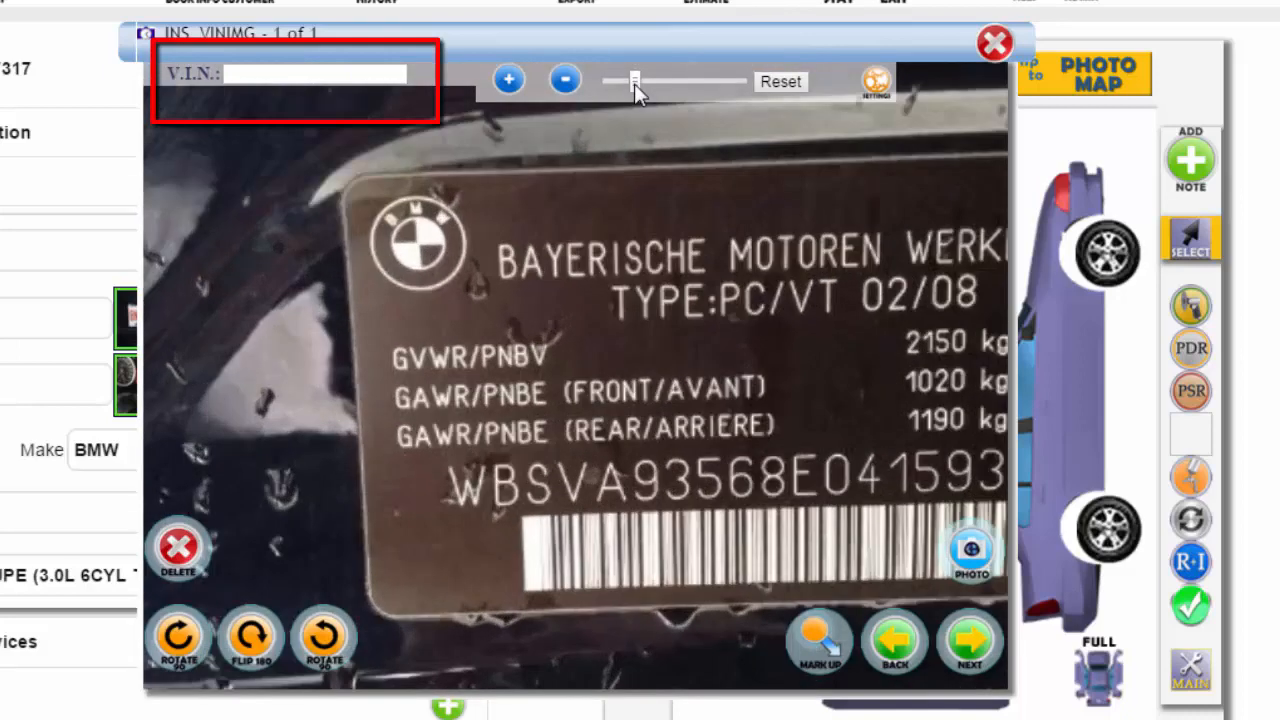
drag(757, 400, 582, 381)
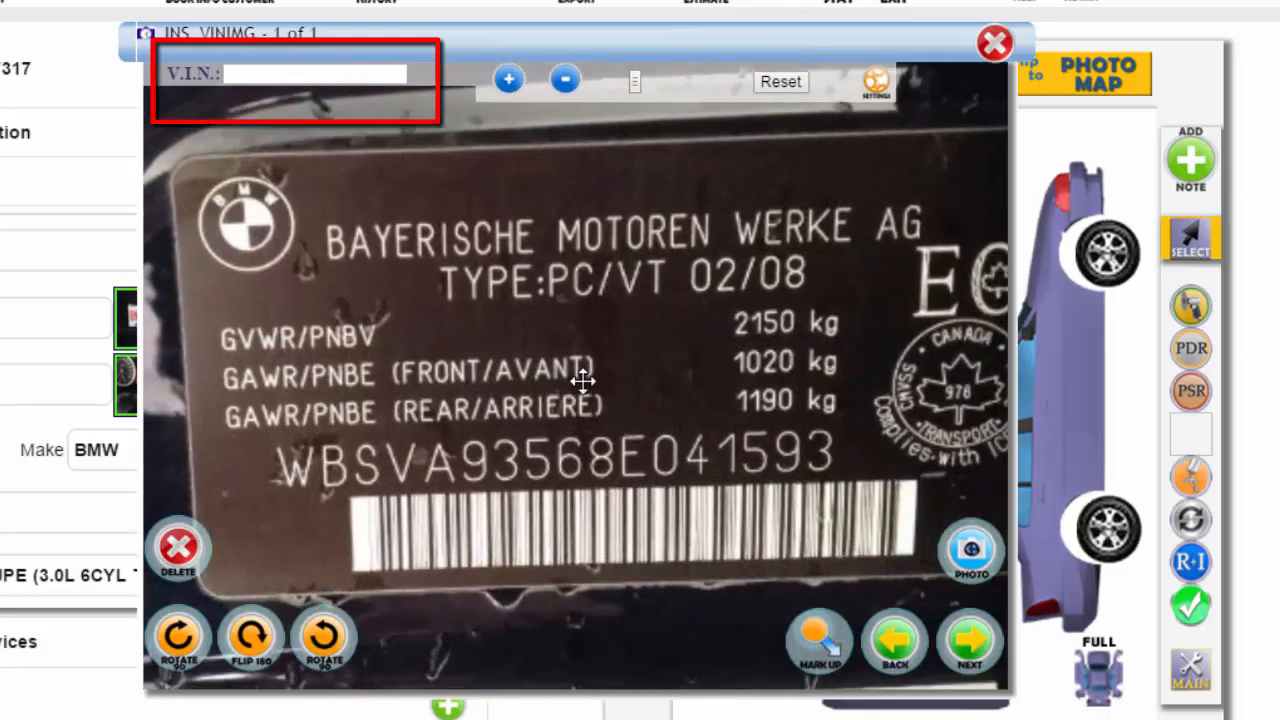
click(275, 72)
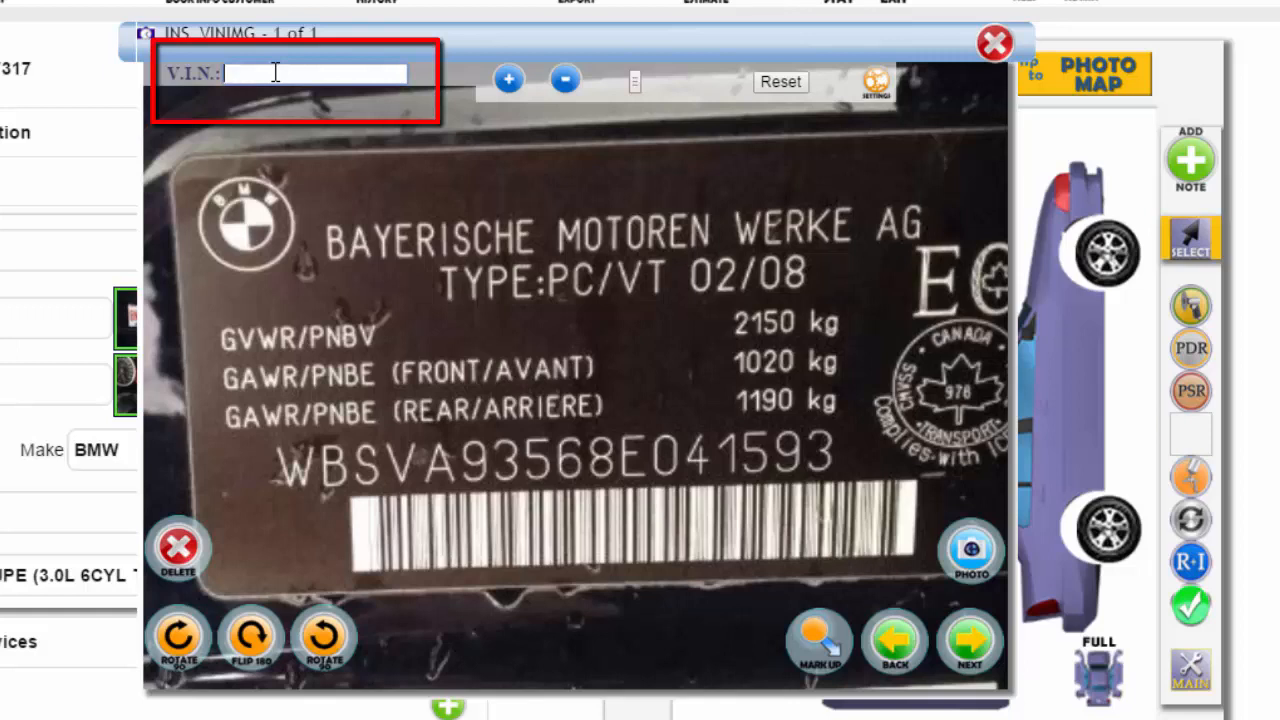
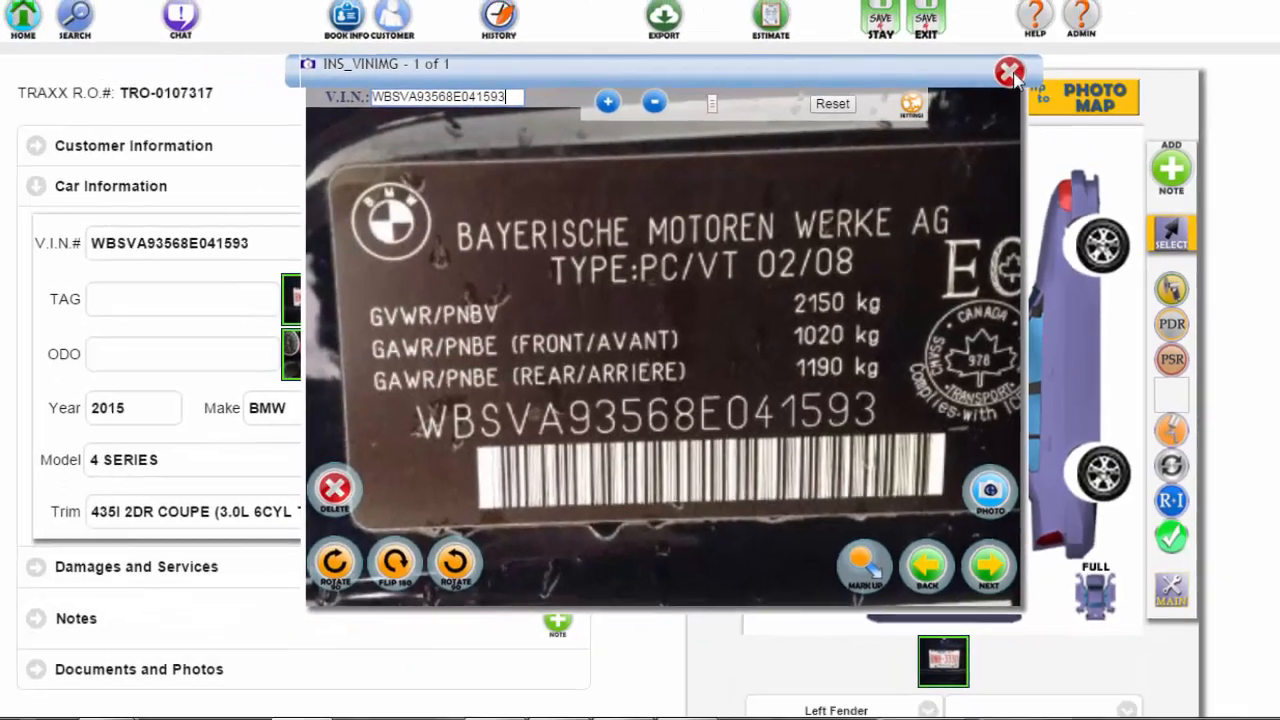
click(994, 43)
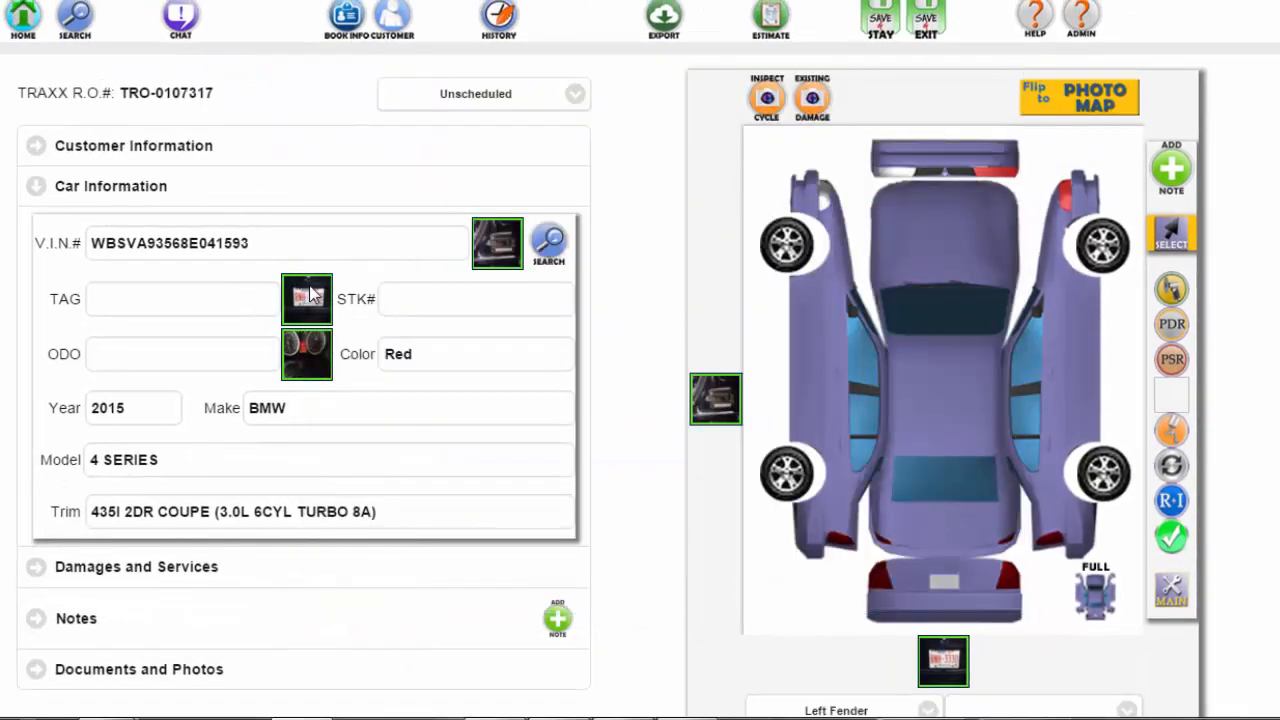
drag(270, 243, 84, 243)
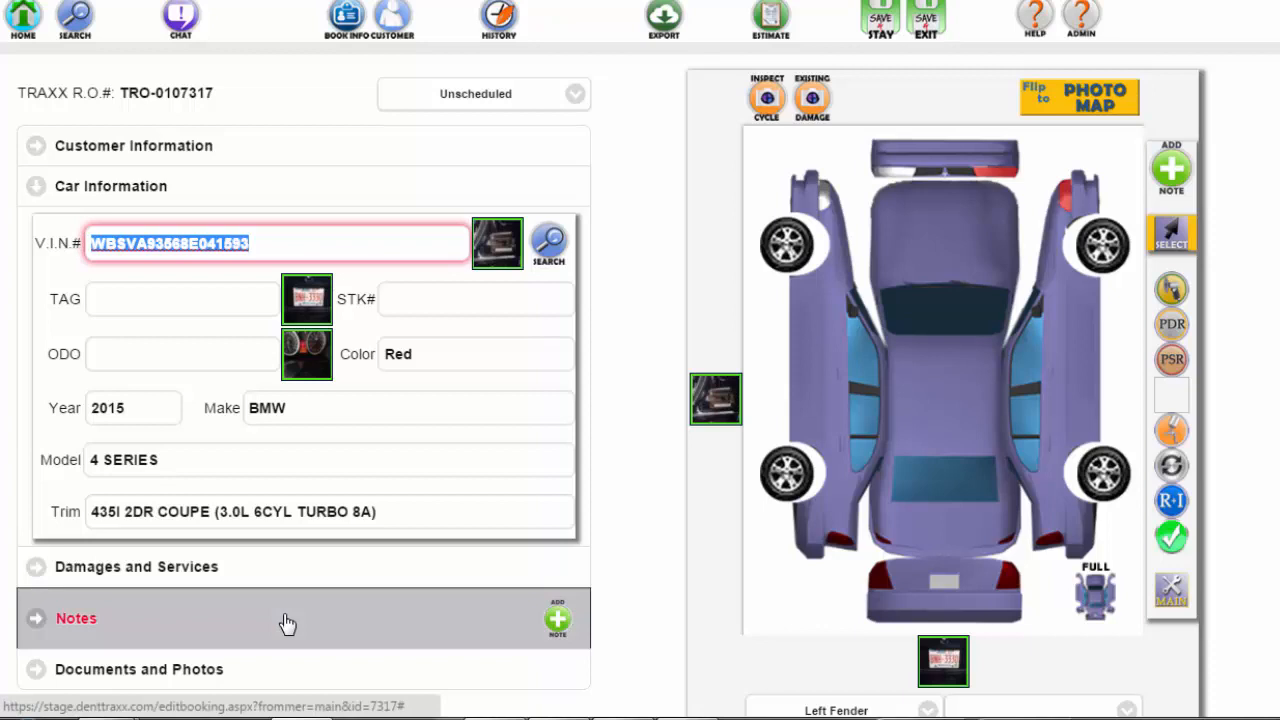
click(550, 242)
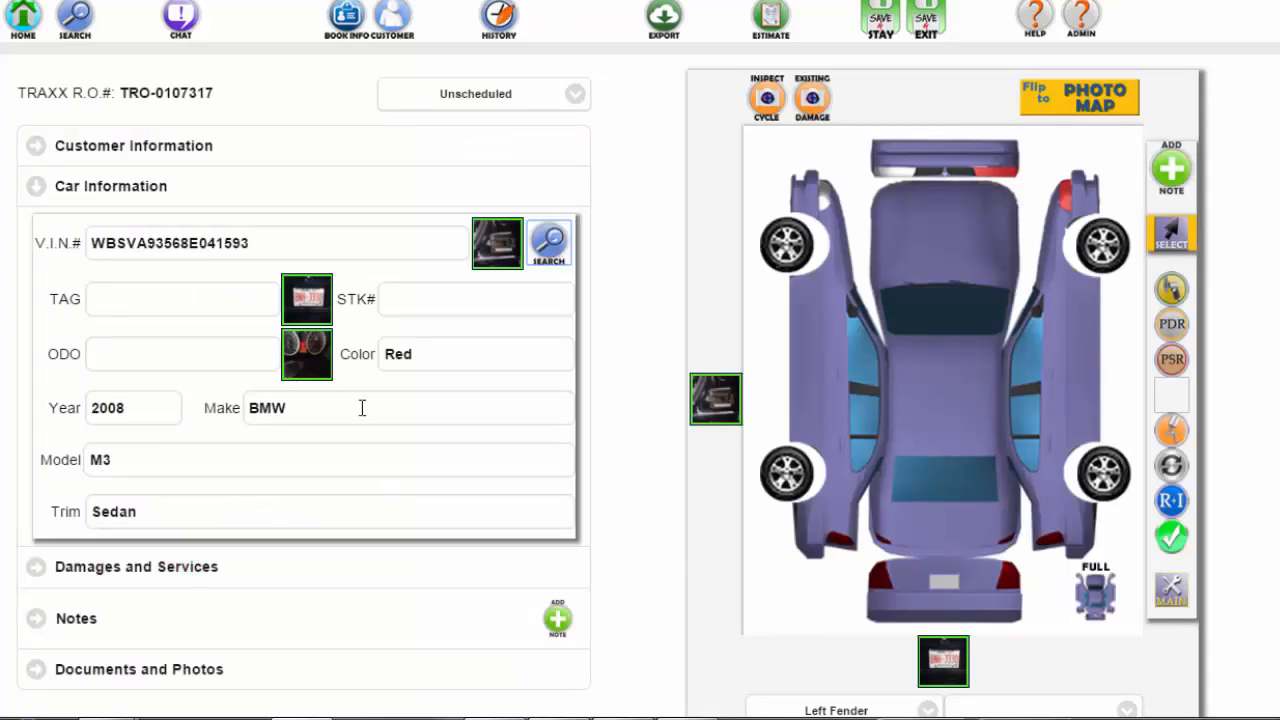
click(308, 300)
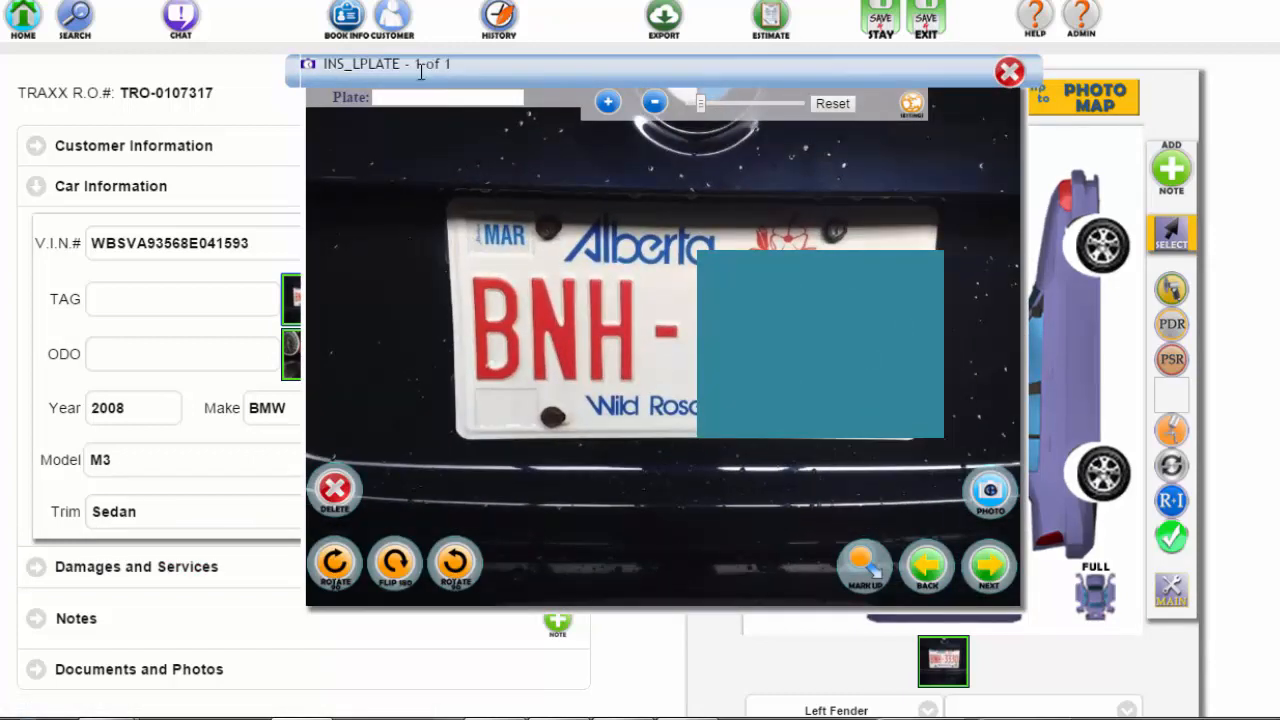
- Enter the licence plate number read from the plate photo, correcting a typo
click(403, 93)
text(BNH)
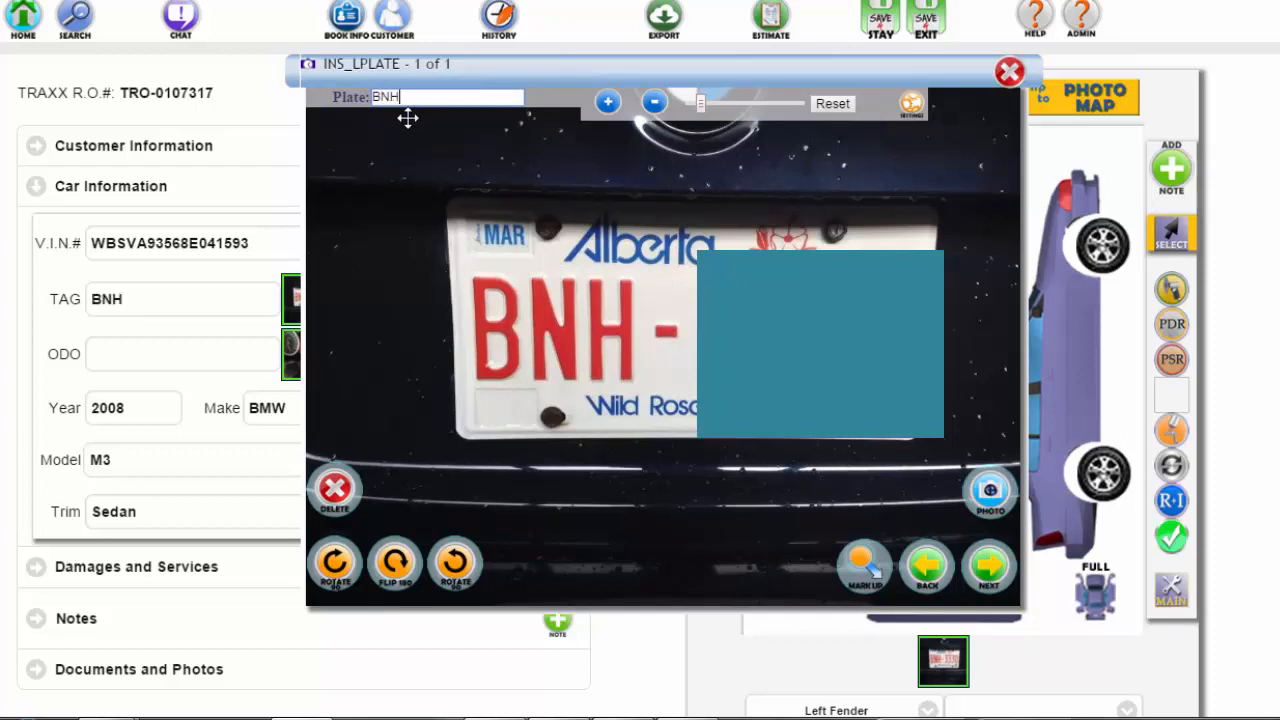
text(3330)
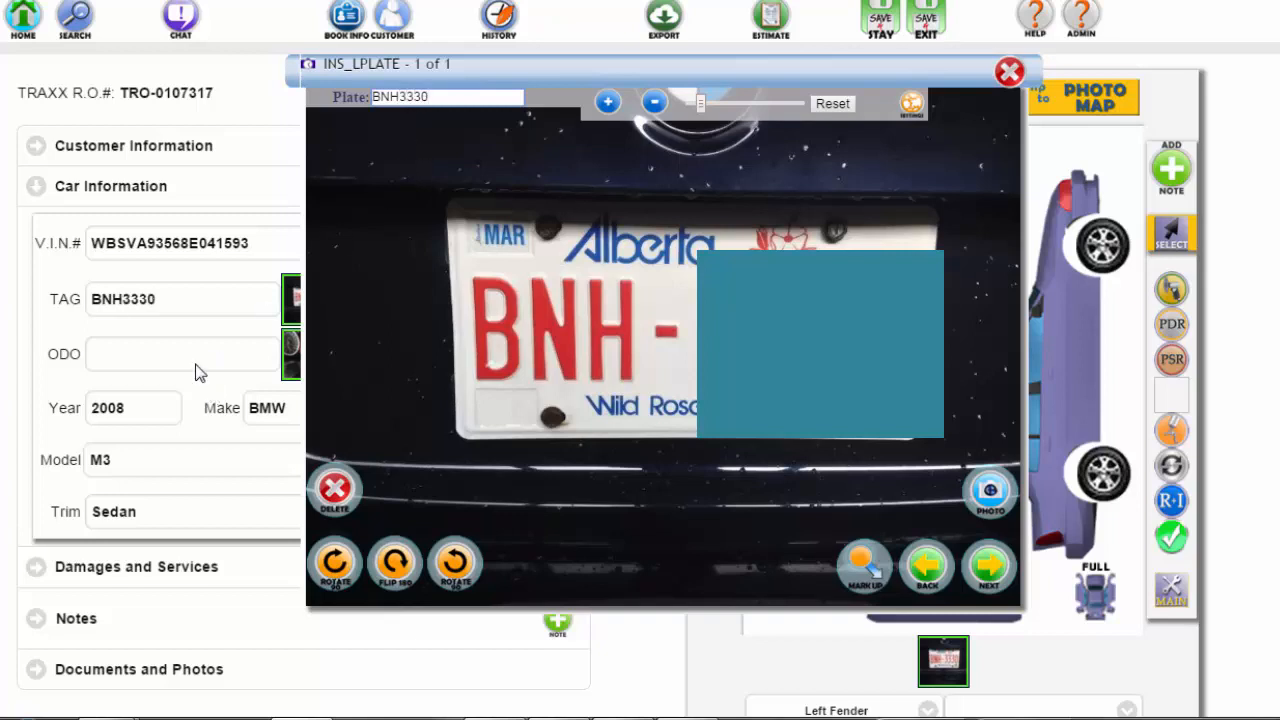
click(1008, 69)
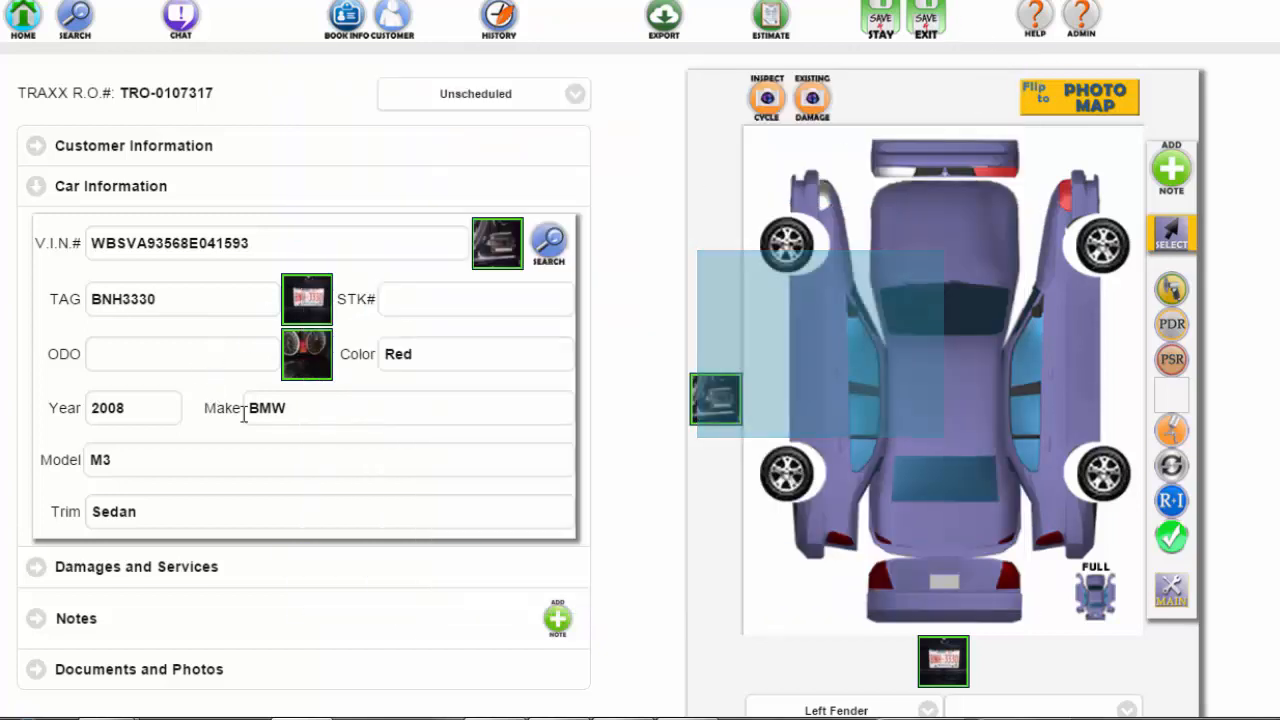
- Enter odometer reading 73150 from the dashboard photo and Save & Stay
click(155, 354)
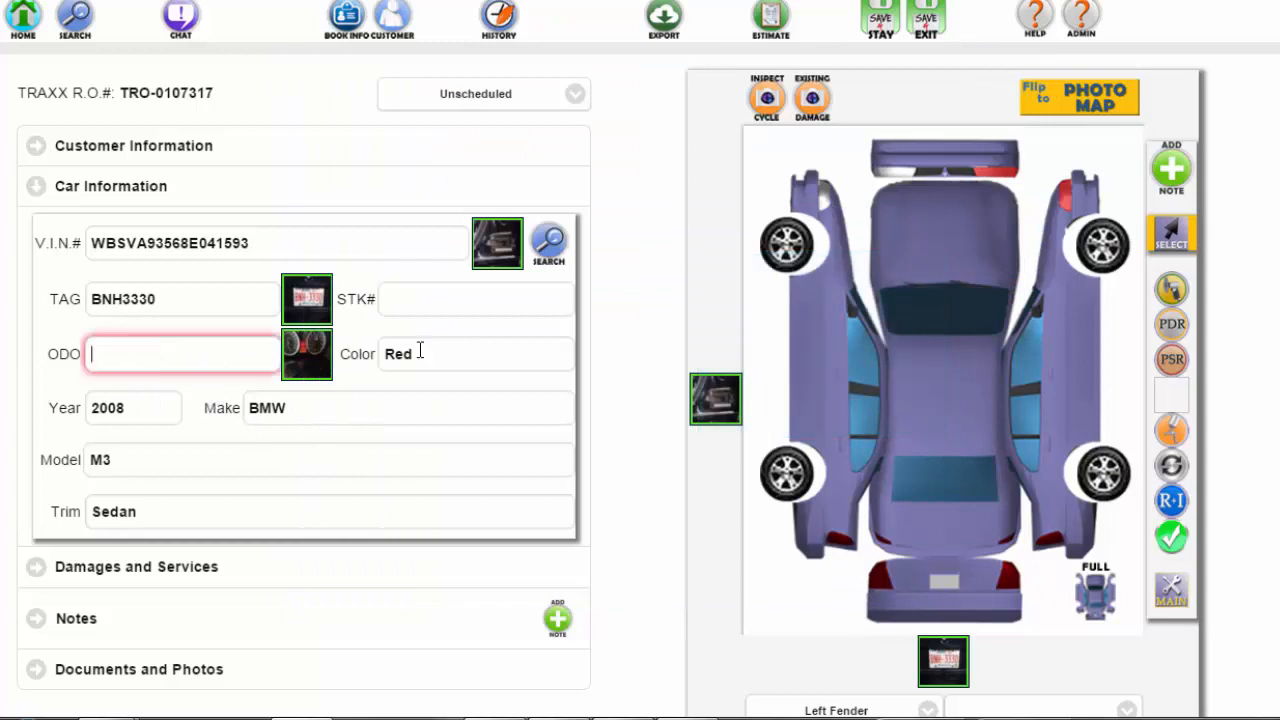
click(307, 358)
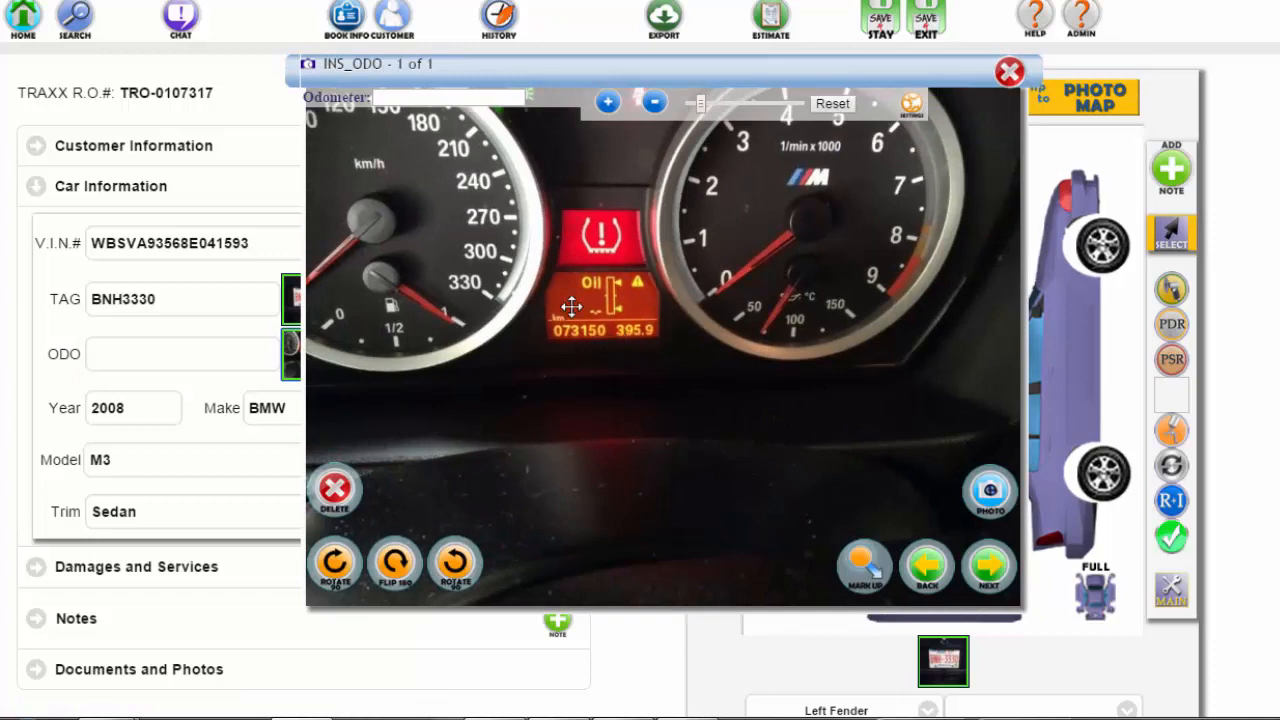
click(405, 96)
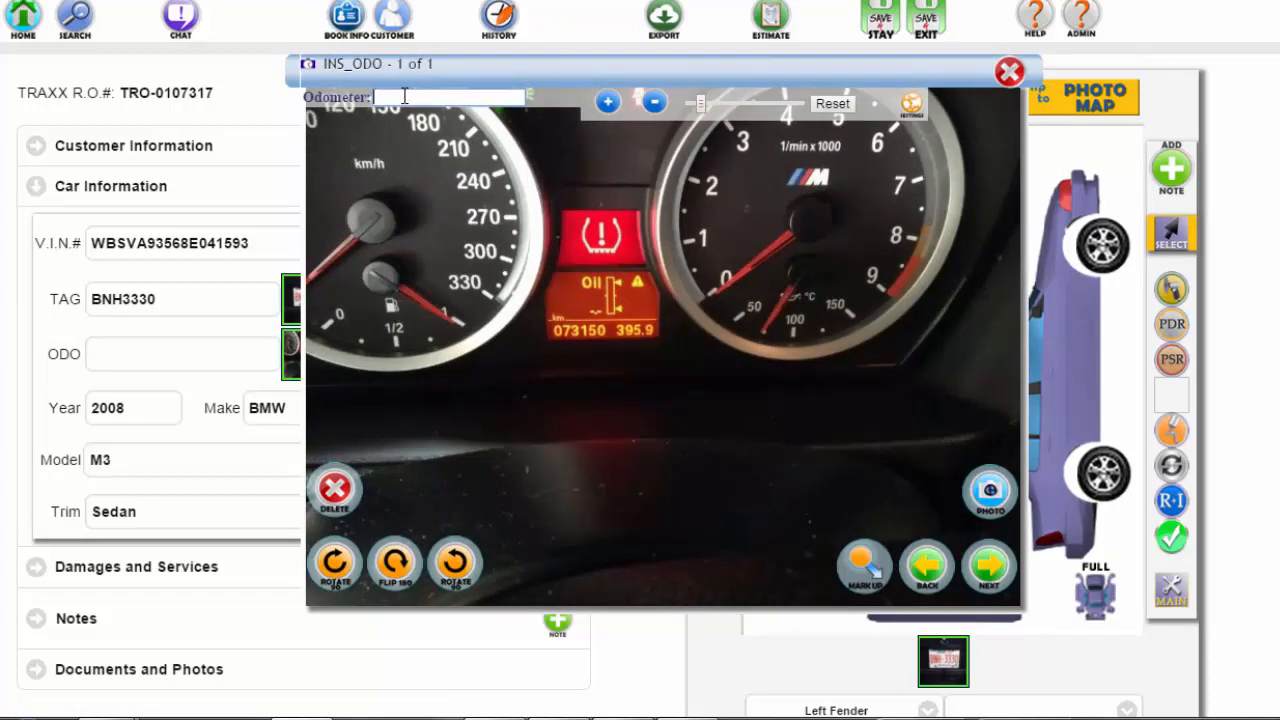
text(73150)
click(1010, 72)
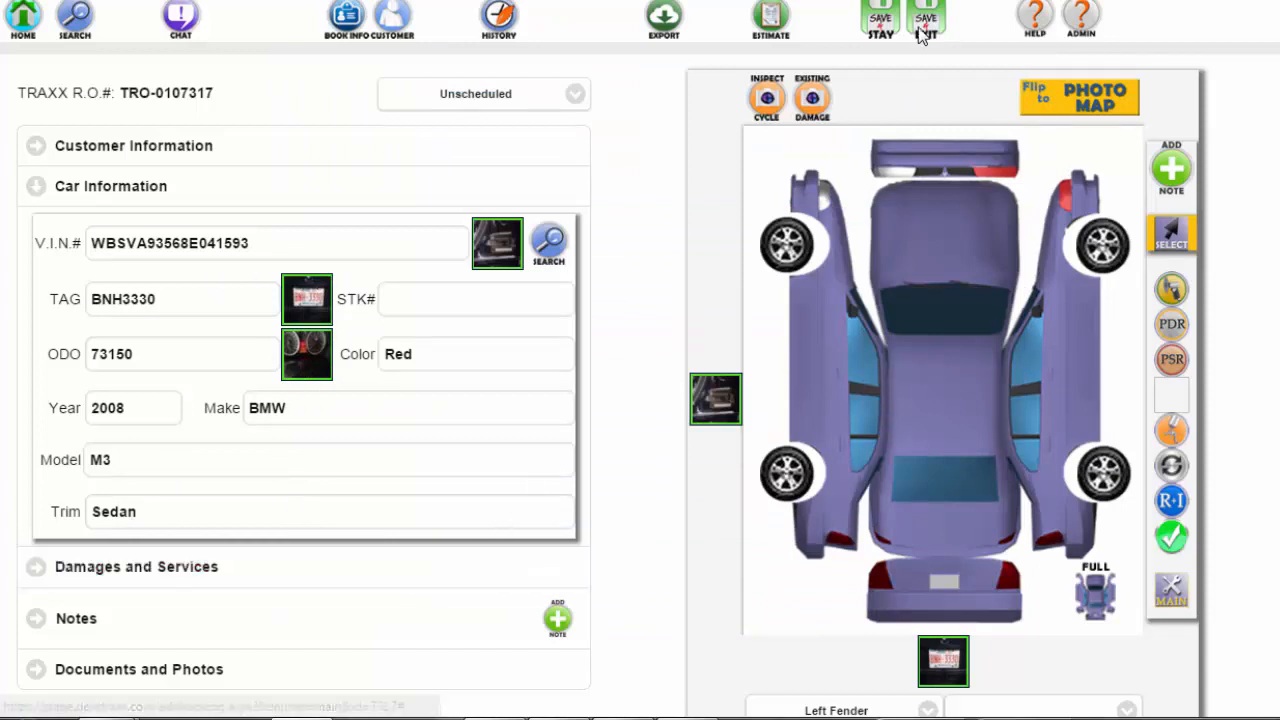
click(877, 22)
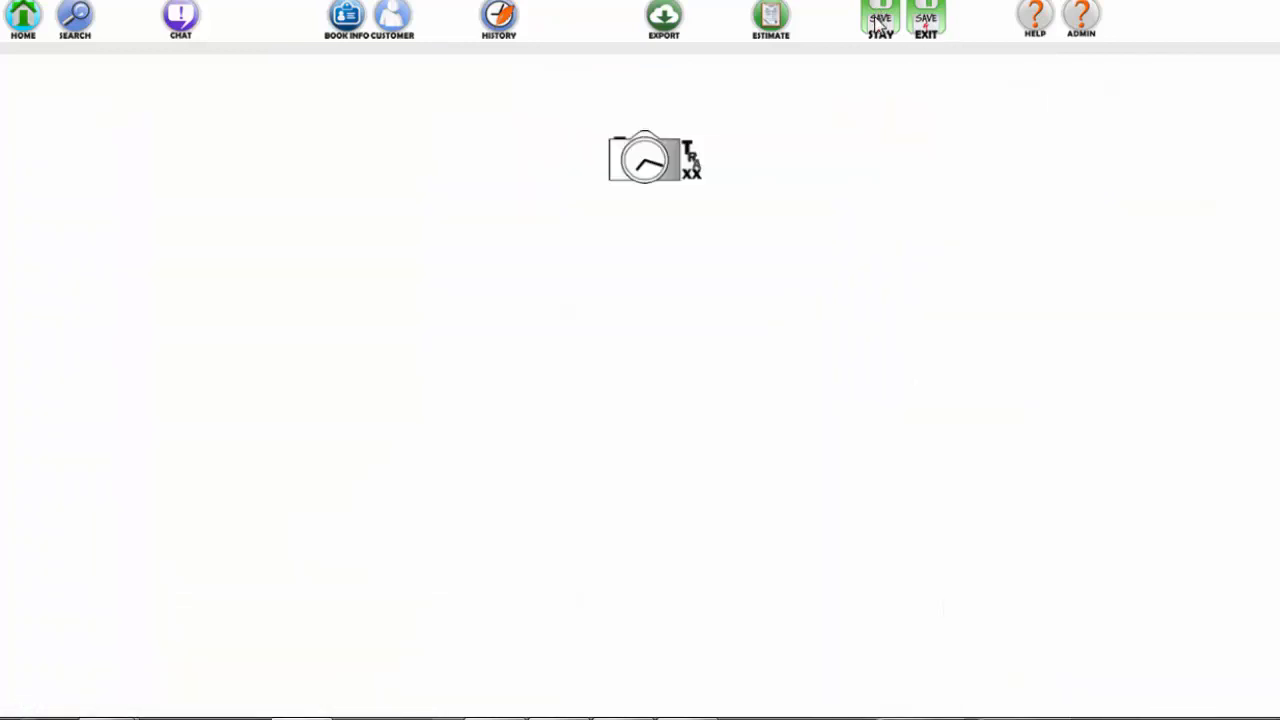